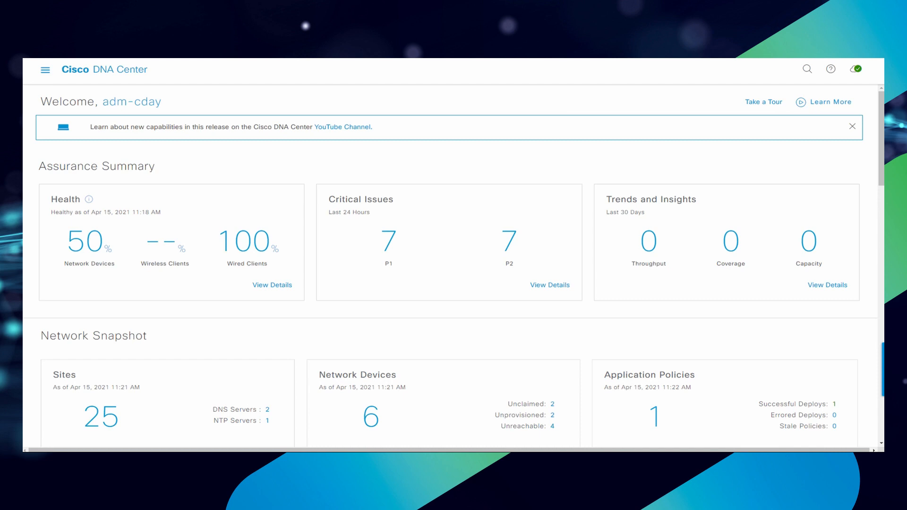
Step: Open the Template Editor and start a new template in the Onboarding Configuration project
{"action": "left_click", "coordinate": [45, 72]}
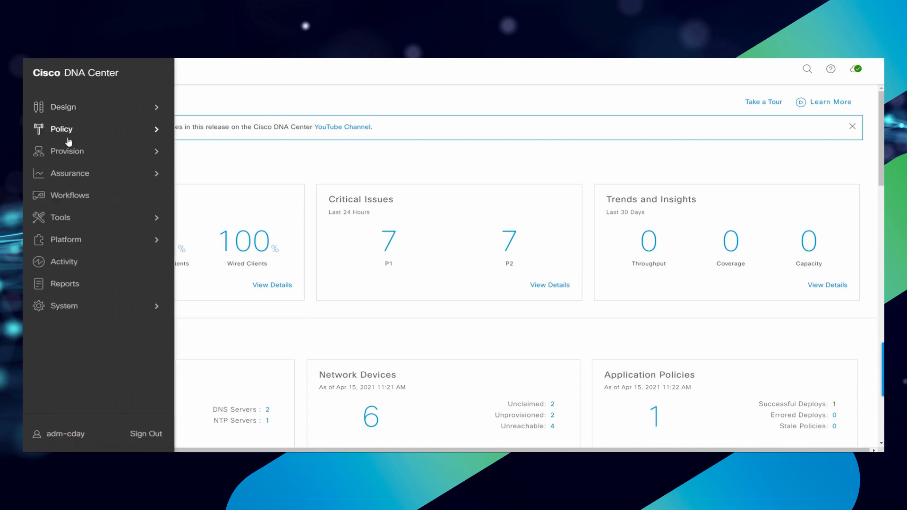
{"action": "mouse_move", "coordinate": [61, 216]}
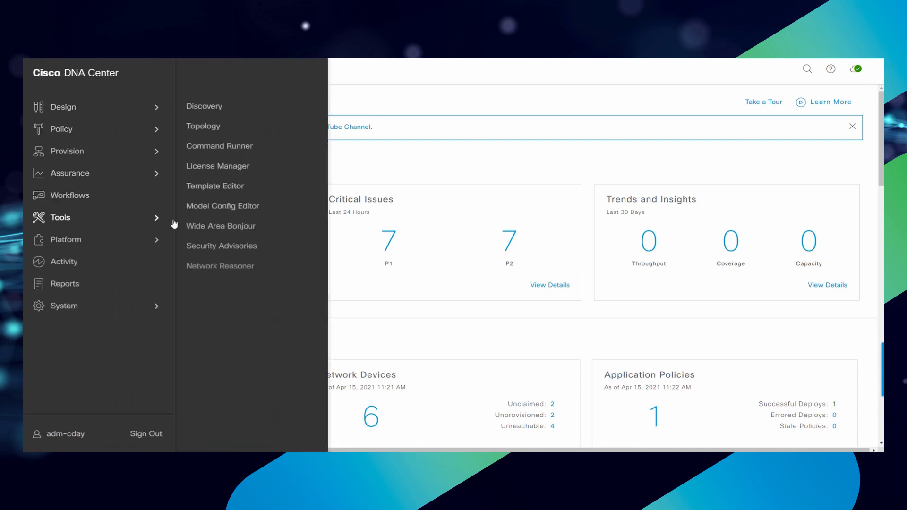
{"action": "left_click", "coordinate": [234, 186]}
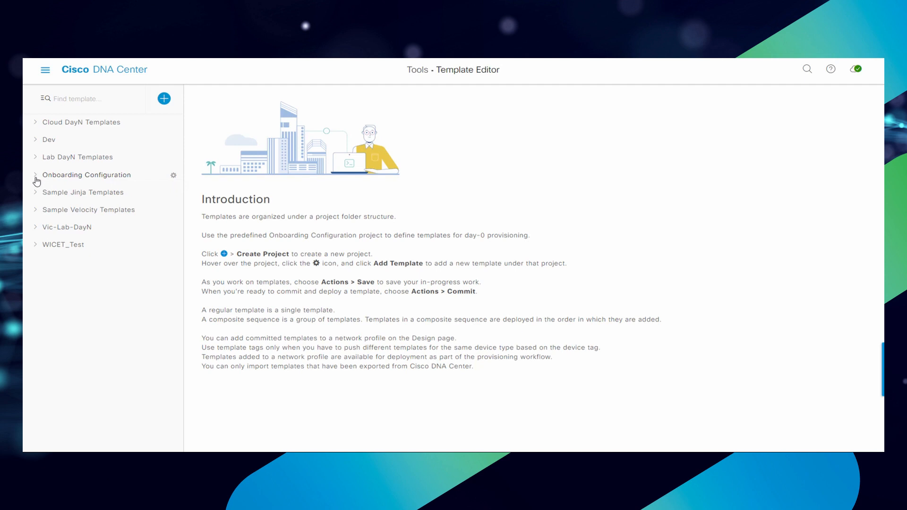
{"action": "left_click", "coordinate": [174, 176]}
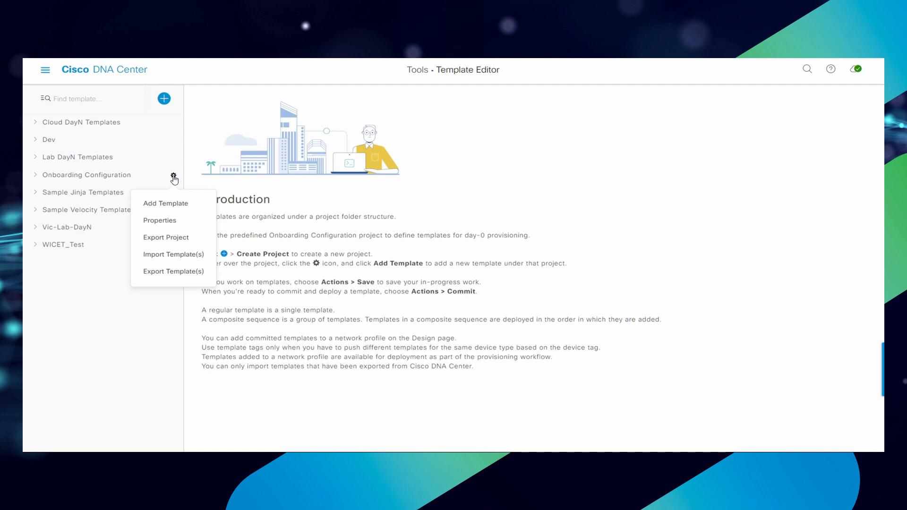
{"action": "left_click", "coordinate": [178, 204]}
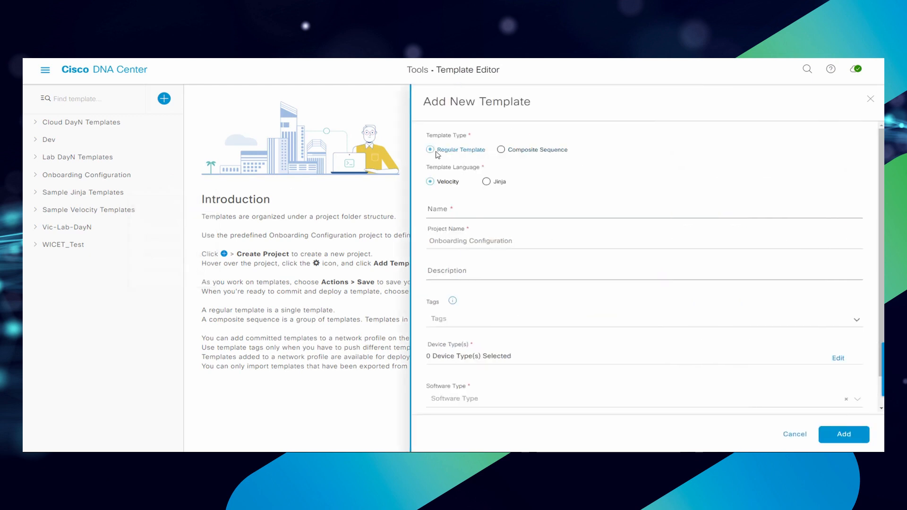
Step: Name the new template PNP-Switch-Template and describe it as "Plug and Play Switch Config"
{"action": "left_click", "coordinate": [442, 211]}
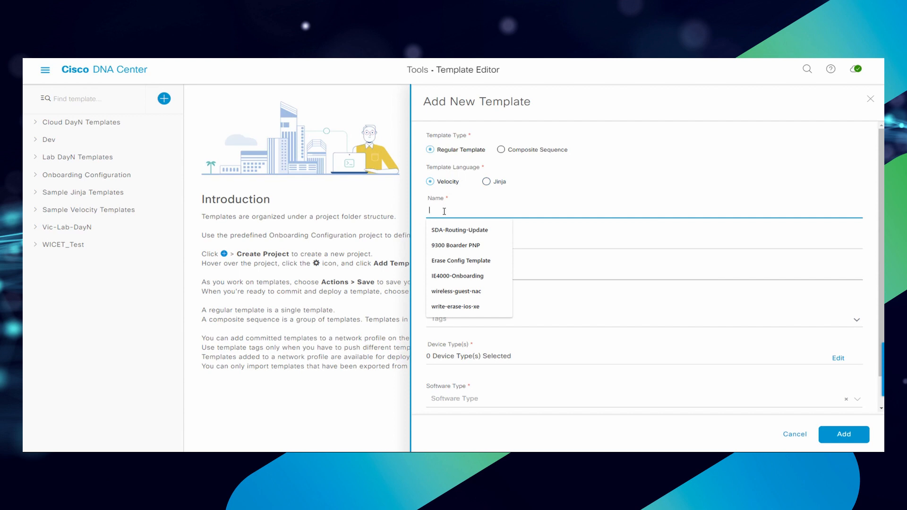
{"action": "type", "text": "PNP_S"}
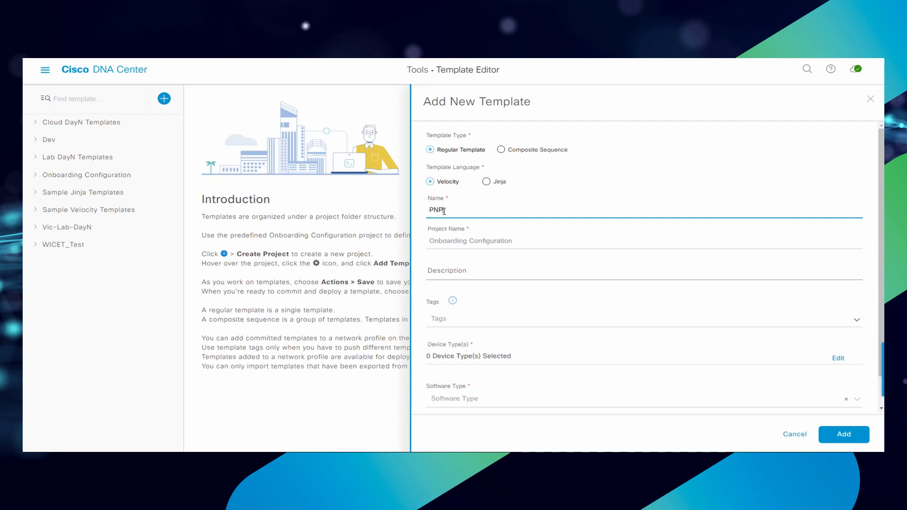
{"action": "type", "text": "witch"}
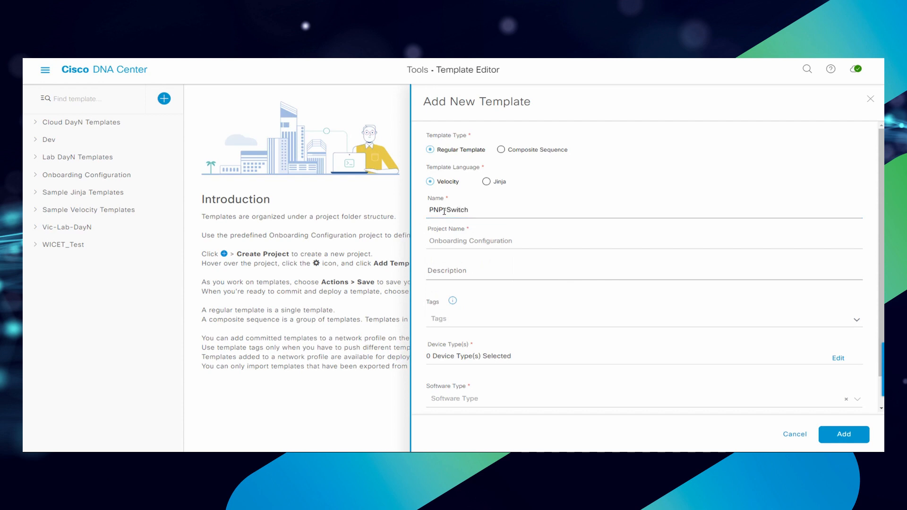
{"action": "left_click", "coordinate": [487, 212]}
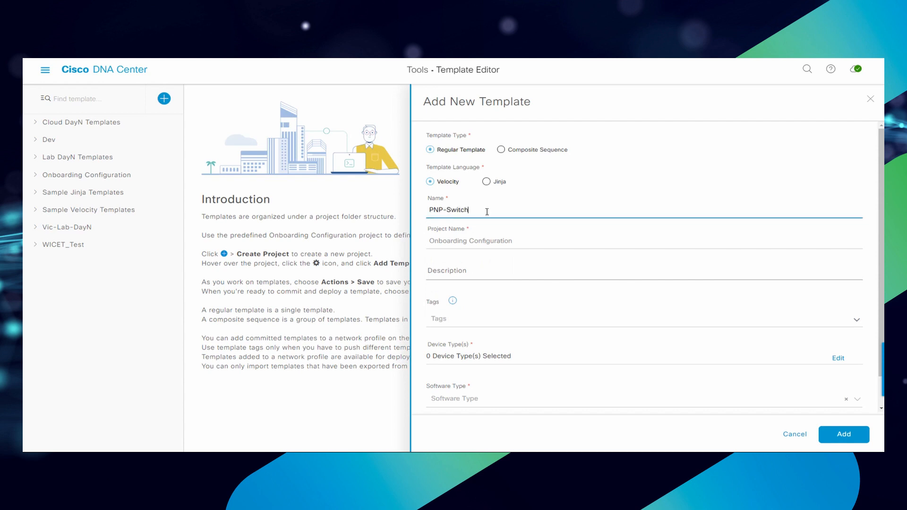
{"action": "type", "text": "-Template"}
{"action": "left_click", "coordinate": [459, 279]}
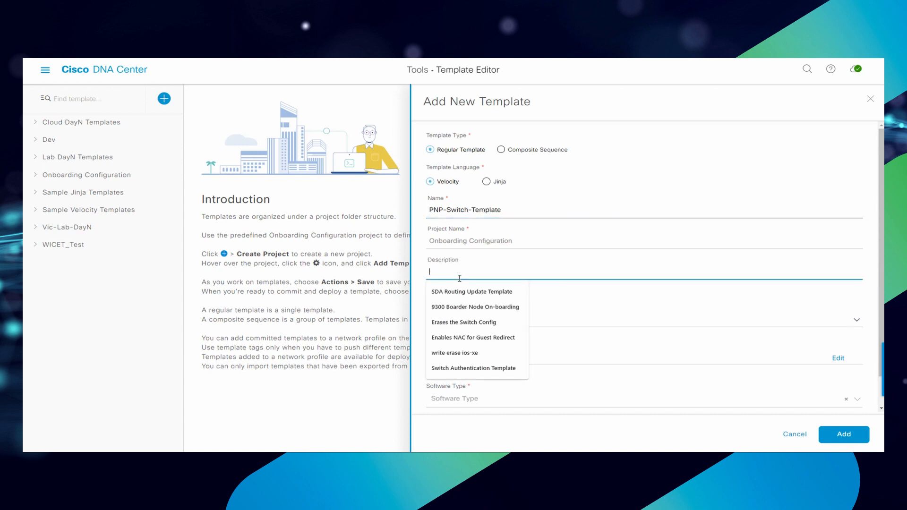
{"action": "type", "text": "Plug and Play Switch Config"}
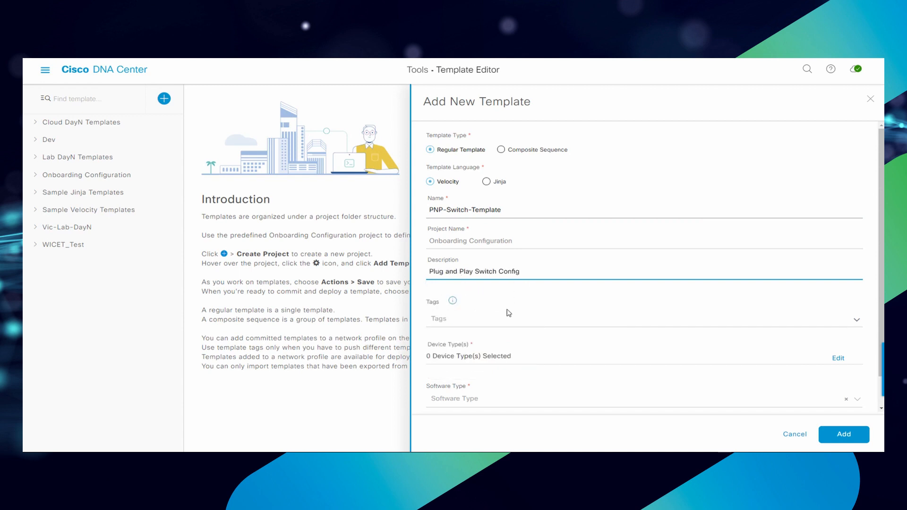
Step: Find device type 9300, select Cisco Catalyst 9300 Series Switches for the template, and return to the template form
{"action": "left_click", "coordinate": [838, 358]}
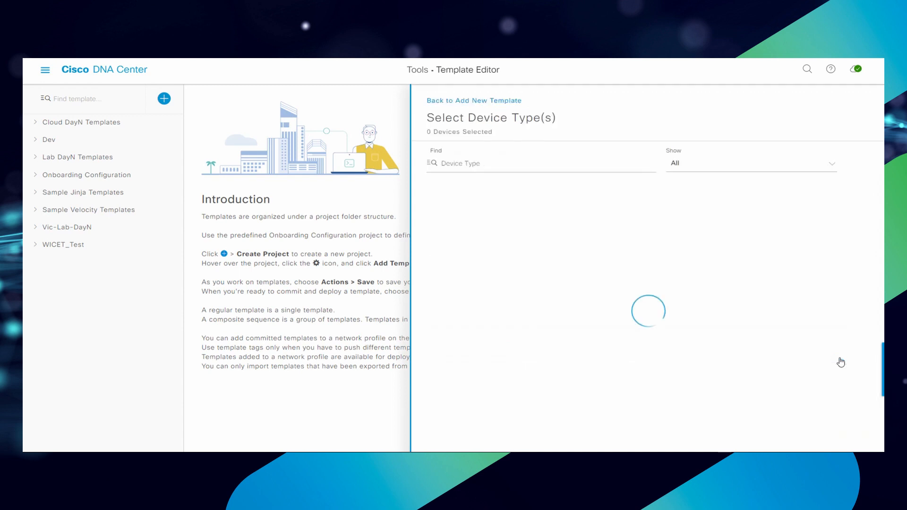
{"action": "left_click", "coordinate": [468, 164]}
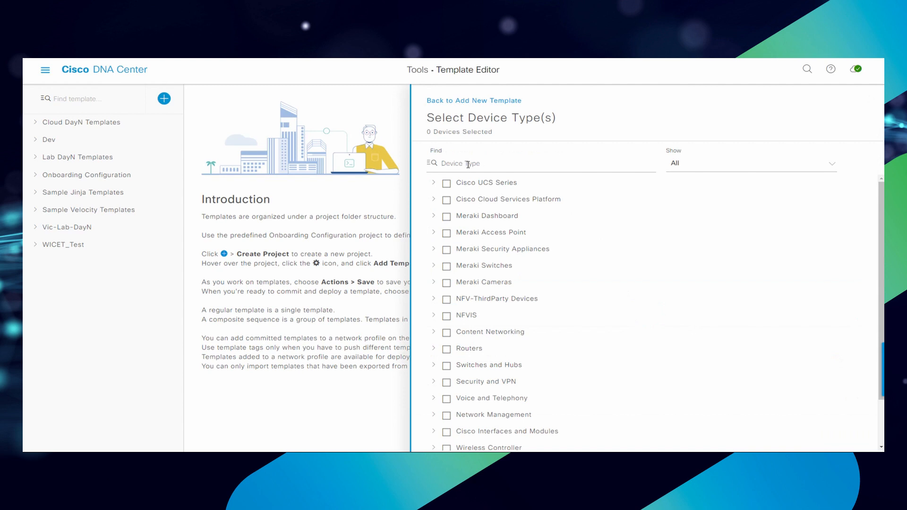
{"action": "type", "text": "9300"}
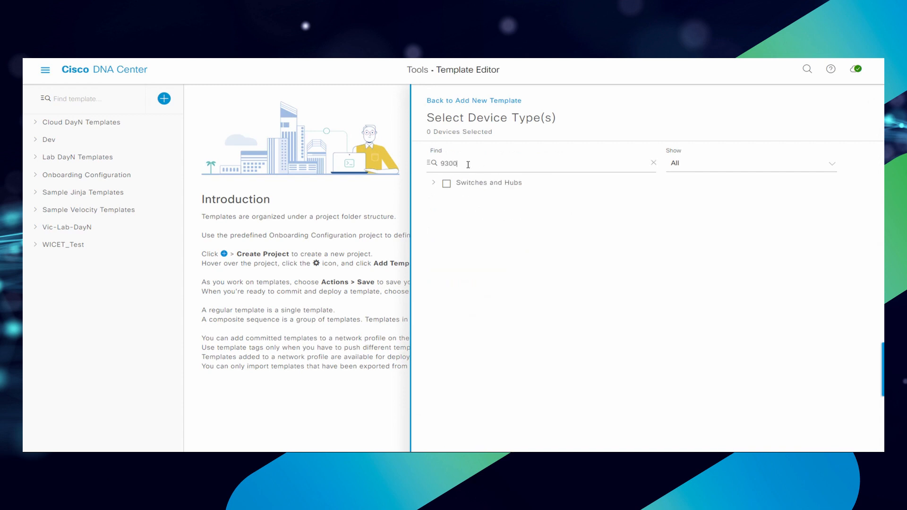
{"action": "left_click", "coordinate": [459, 202]}
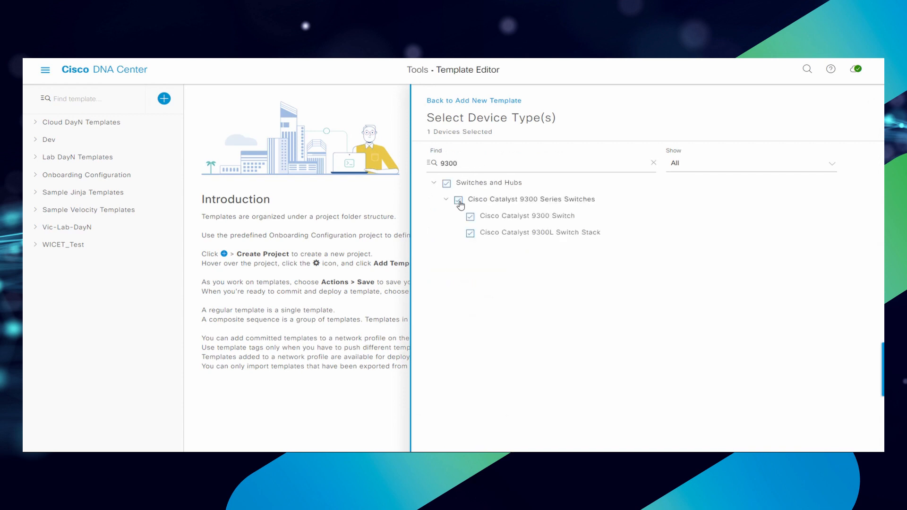
{"action": "left_click", "coordinate": [485, 101]}
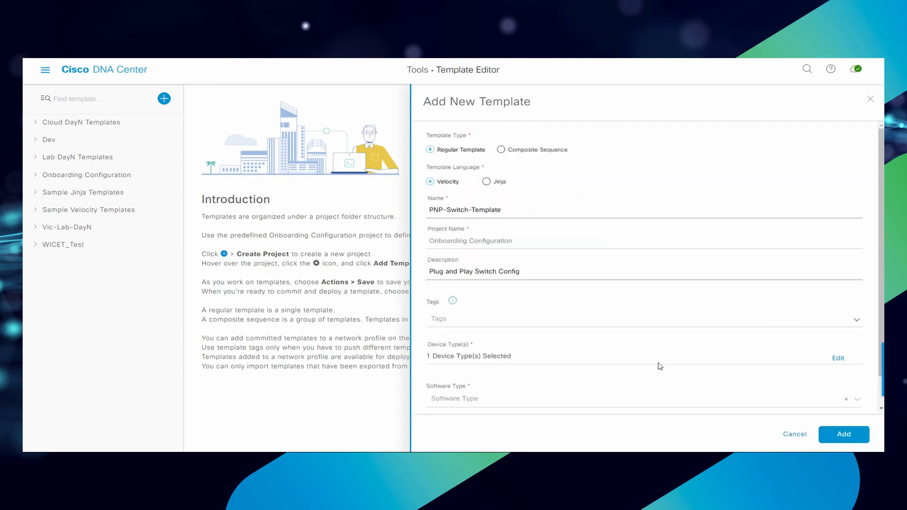
Step: Set the template's software type to IOS-XE and add the template
{"action": "left_click", "coordinate": [764, 401]}
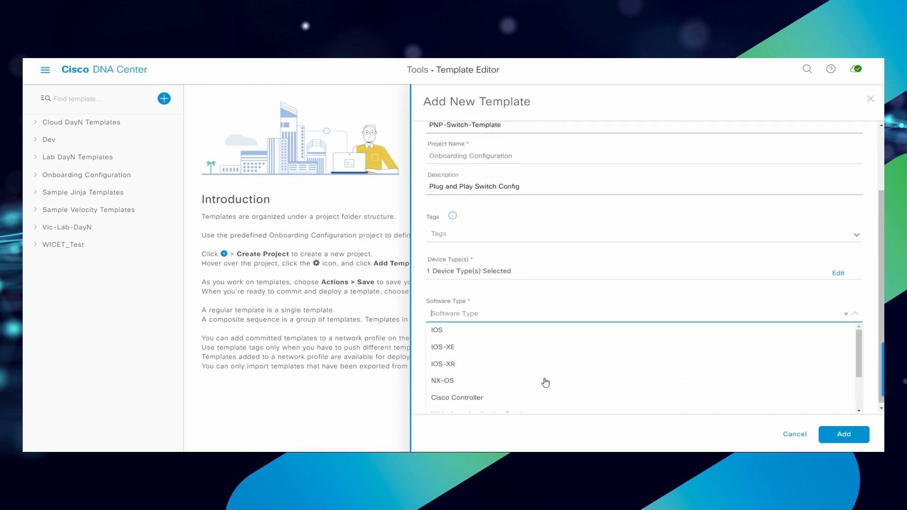
{"action": "left_click", "coordinate": [445, 349]}
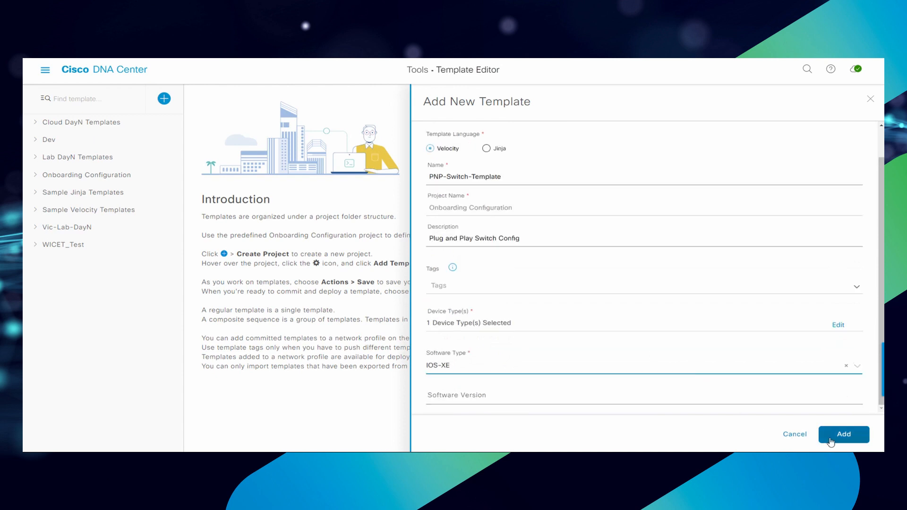
{"action": "left_click", "coordinate": [845, 436]}
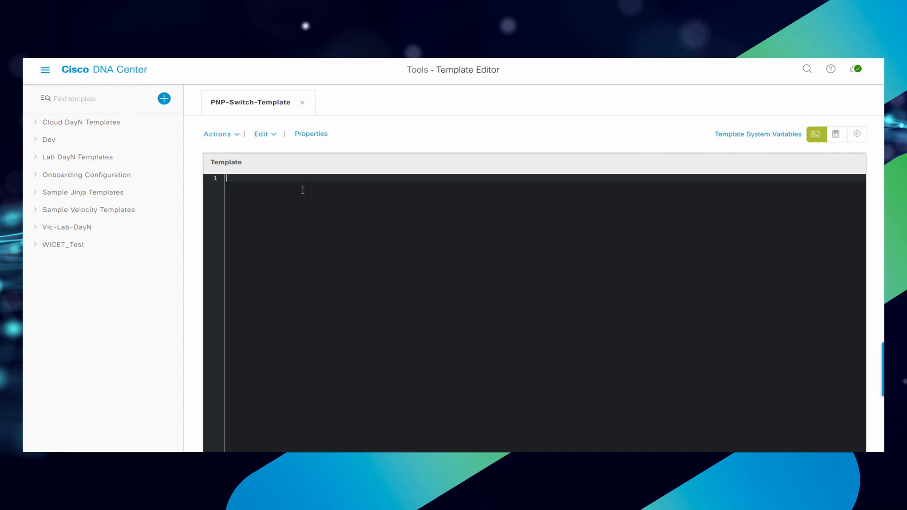
Step: Enter a "!" line followed by "int lo0" with "ip address $loopback 255.255.255.255" in the template body
{"action": "type", "text": "! int lo0  ip address $loopback 255.255.255.255"}
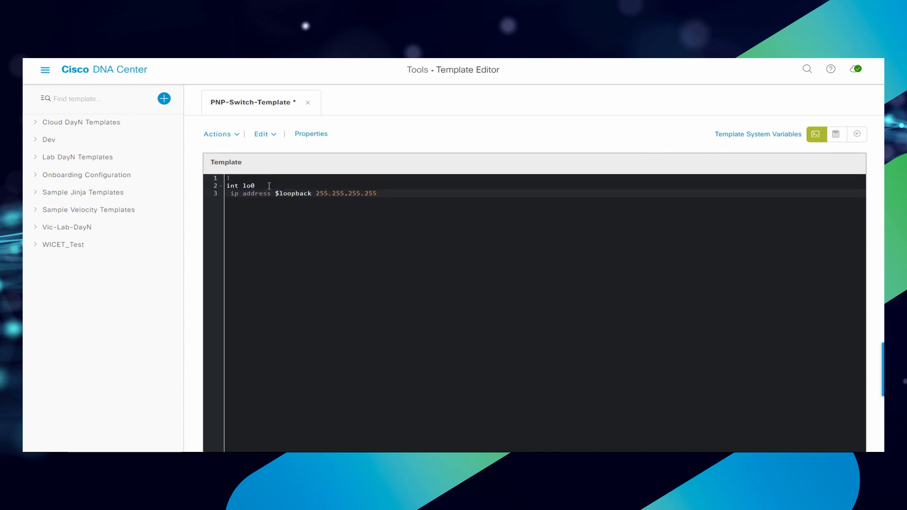
{"action": "left_click", "coordinate": [238, 186]}
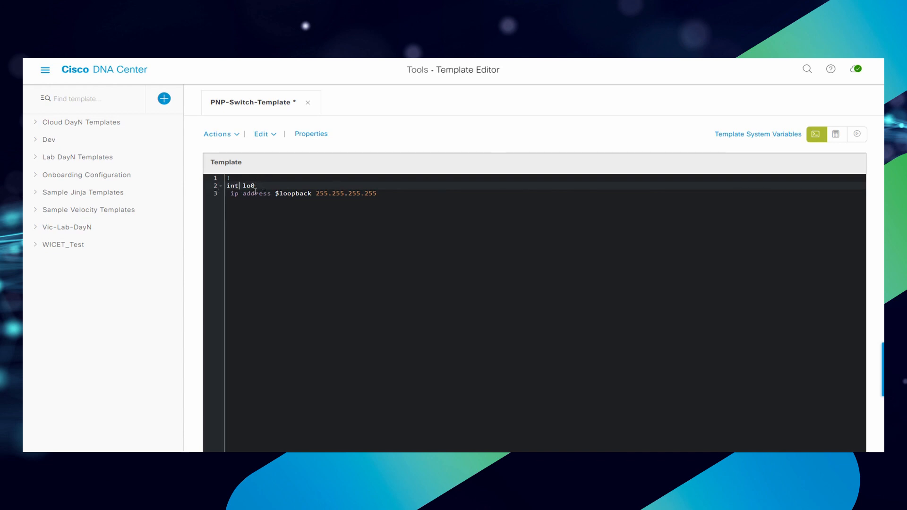
{"action": "left_click_drag", "start_coordinate": [275, 194], "coordinate": [312, 193]}
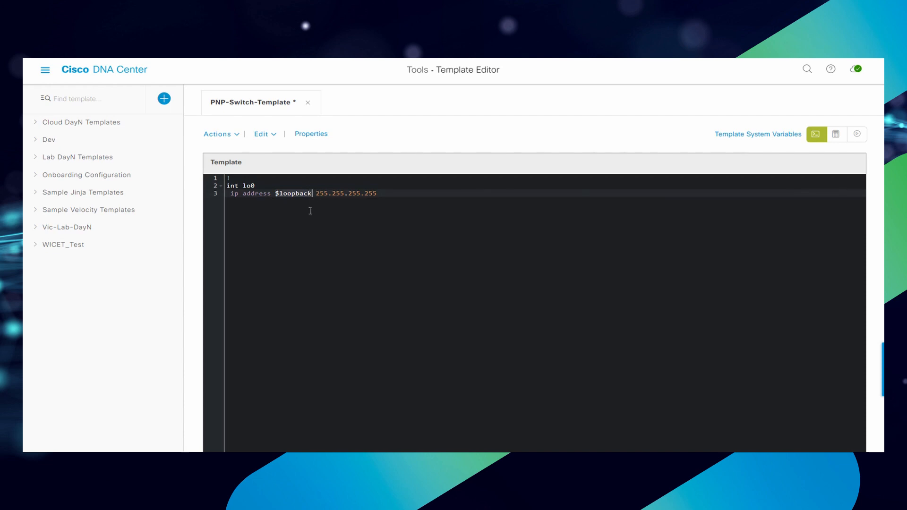
Step: Insert "hostname $hostname" and a "!" separator above the loopback interface, and add an empty line at the template's end
{"action": "left_click", "coordinate": [241, 179]}
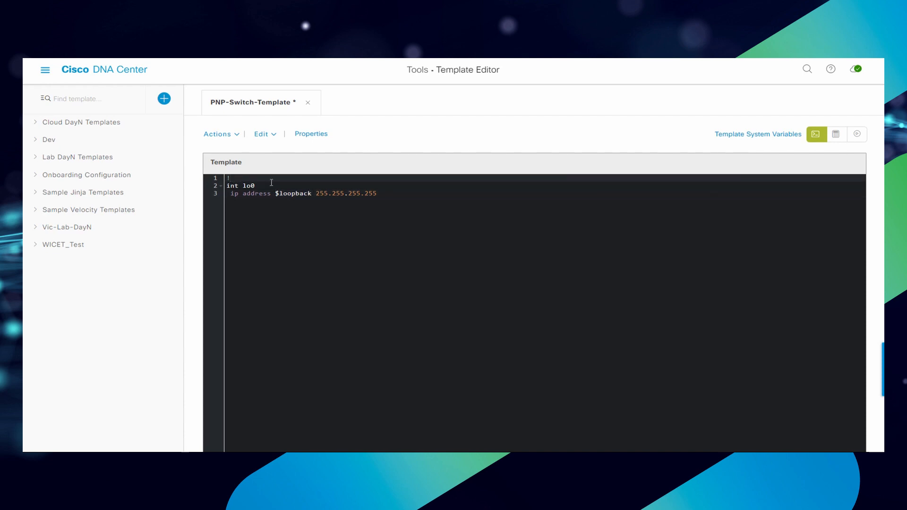
{"action": "key", "text": "Return"}
{"action": "key", "text": "Up"}
{"action": "key", "text": "Down"}
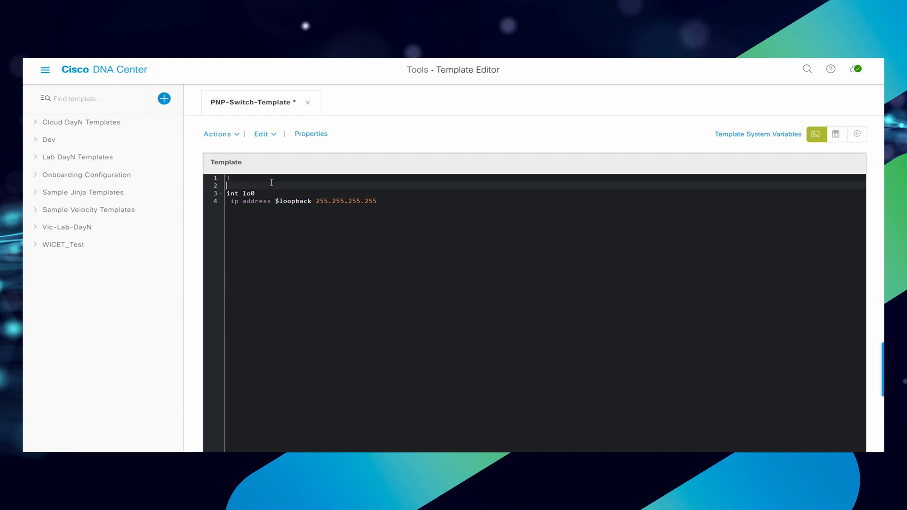
{"action": "type", "text": "!"}
{"action": "key", "text": "Up"}
{"action": "key", "text": "BackSpace"}
{"action": "type", "text": "hostname $hostname"}
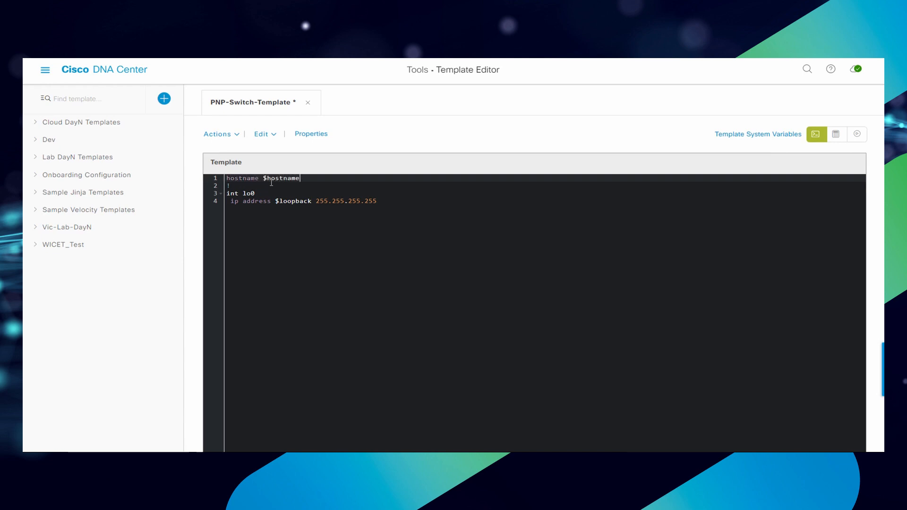
{"action": "left_click", "coordinate": [406, 201]}
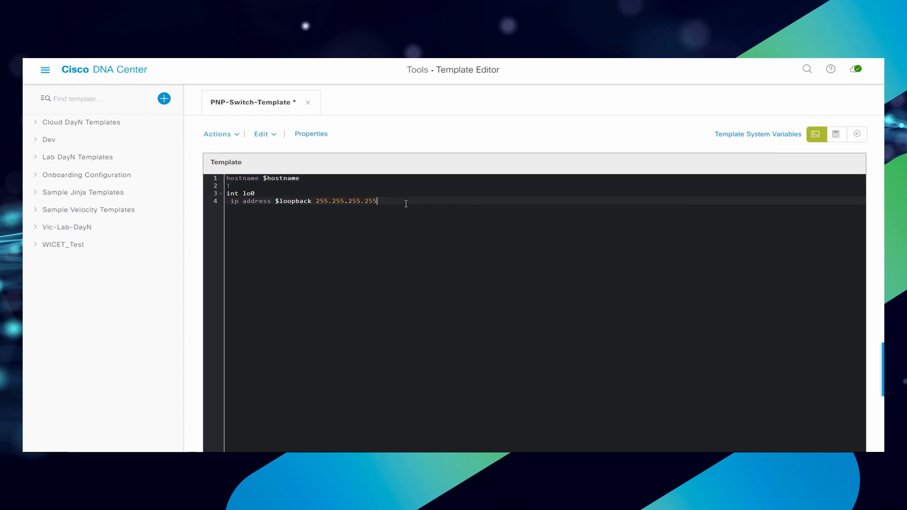
{"action": "key", "text": "Return"}
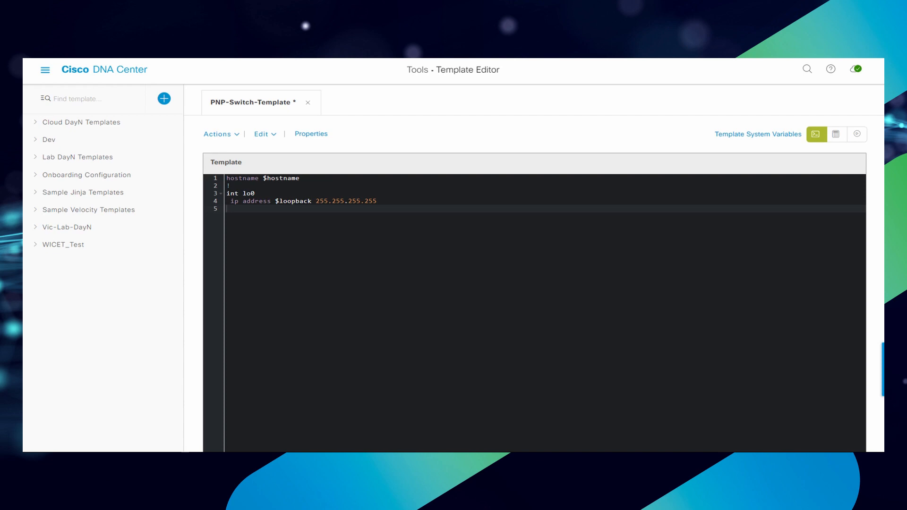
Step: Insert "vlan 1204" with "name fabric_underlay" and a closing "!" between the hostname section and the loopback interface
{"action": "left_click", "coordinate": [240, 185]}
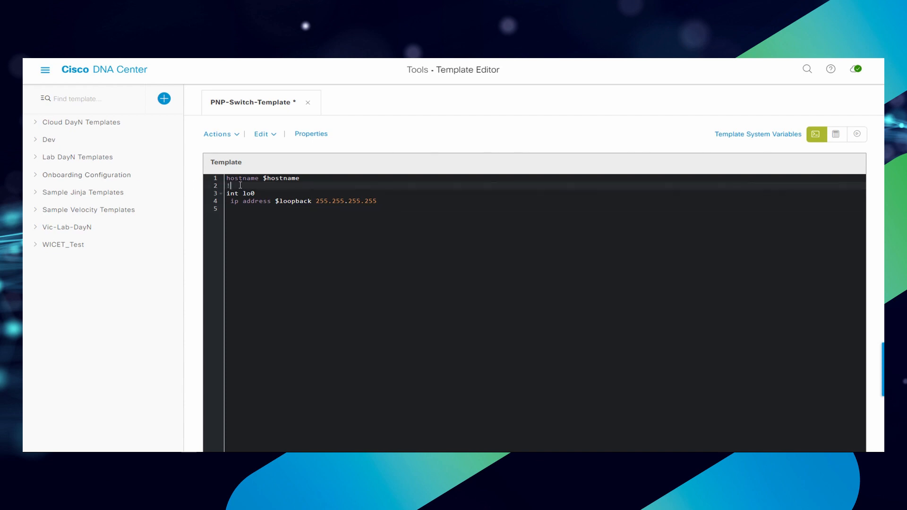
{"action": "key", "text": "Return"}
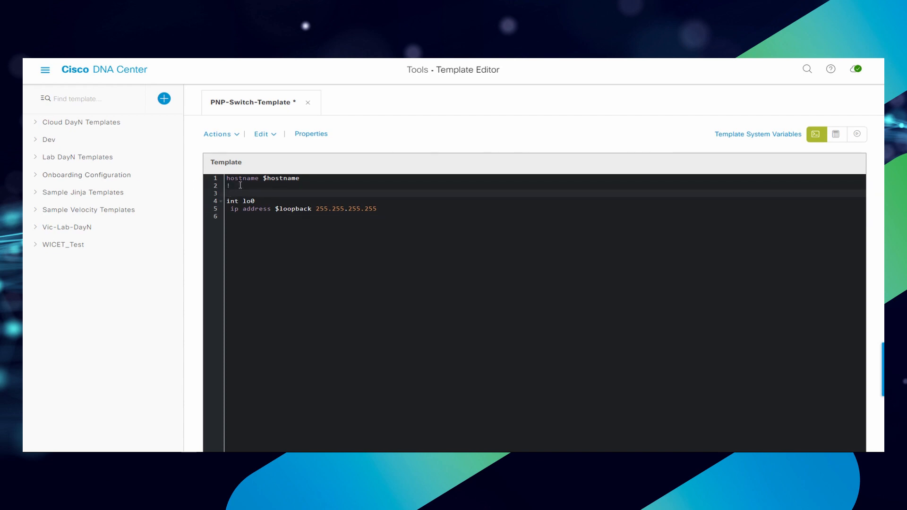
{"action": "type", "text": "vlan 1204  name fabric_underlay"}
{"action": "key", "text": "Return"}
{"action": "key", "text": "BackSpace"}
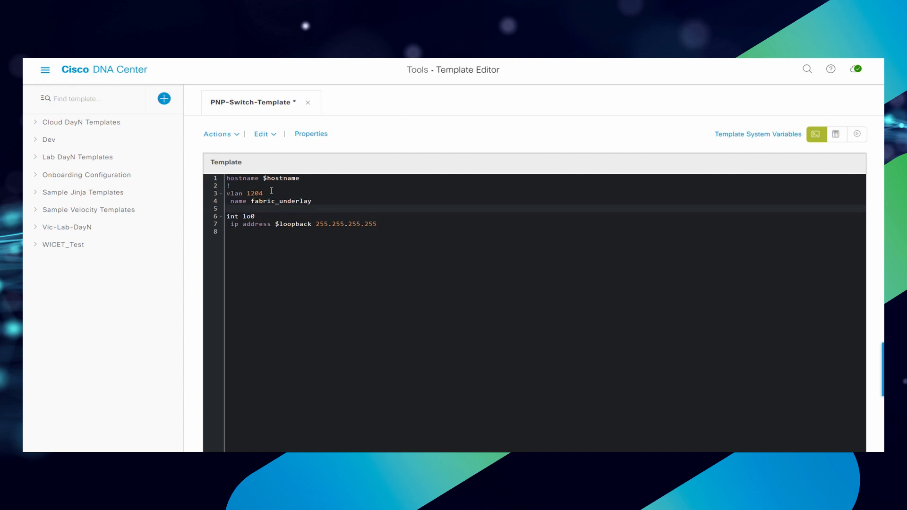
{"action": "left_click", "coordinate": [259, 193]}
{"action": "left_click_drag", "start_coordinate": [258, 194], "coordinate": [249, 195]}
{"action": "left_click", "coordinate": [309, 201]}
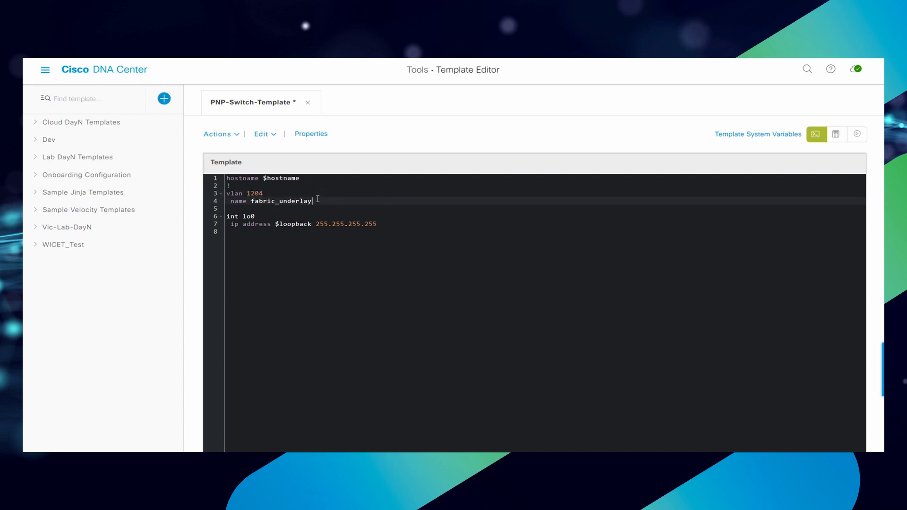
{"action": "left_click", "coordinate": [255, 201]}
{"action": "left_click", "coordinate": [275, 208]}
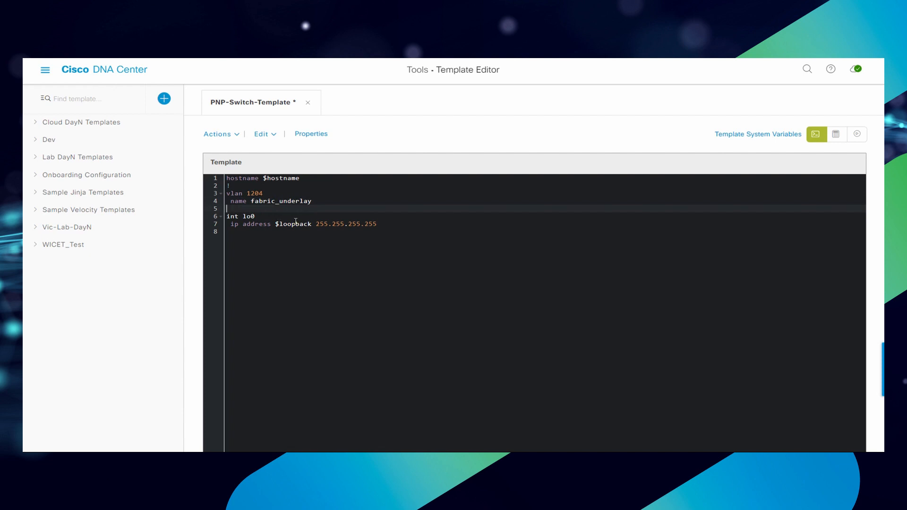
{"action": "type", "text": "!"}
Step: Append "interface vlan 3000" with "ip address $bgp-local 255.255.255.248" and "ip router isis", enclosed by "!" lines, at the template's end
{"action": "left_click", "coordinate": [399, 225]}
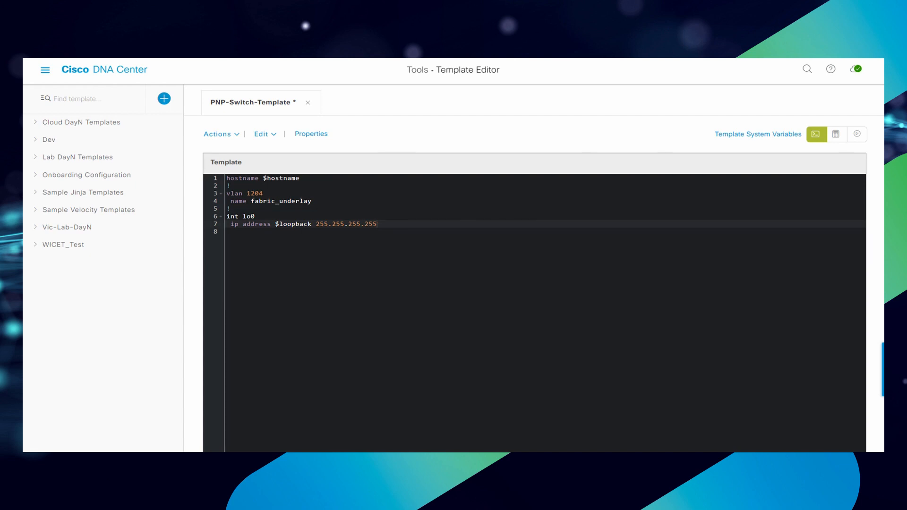
{"action": "left_click", "coordinate": [287, 242]}
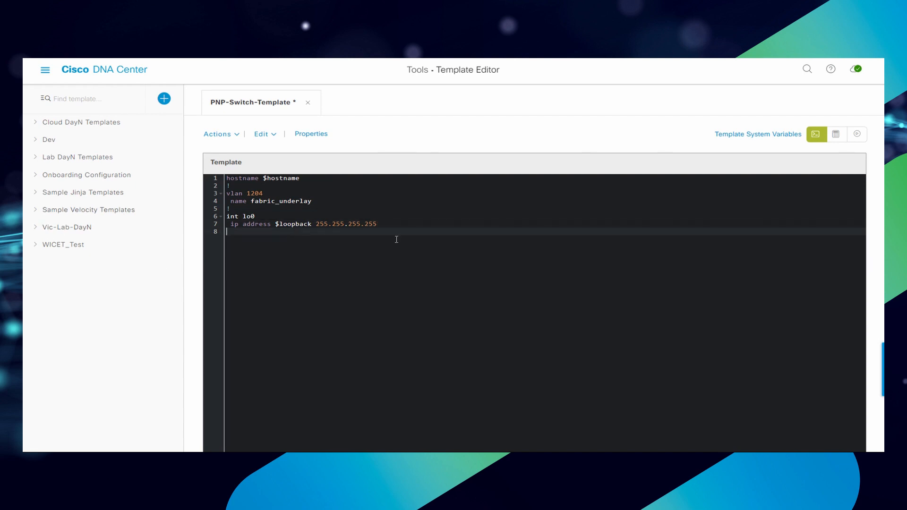
{"action": "type", "text": "! interface vlan 3000  ip address $bgp-local 255.255.255.248  ip router isis !"}
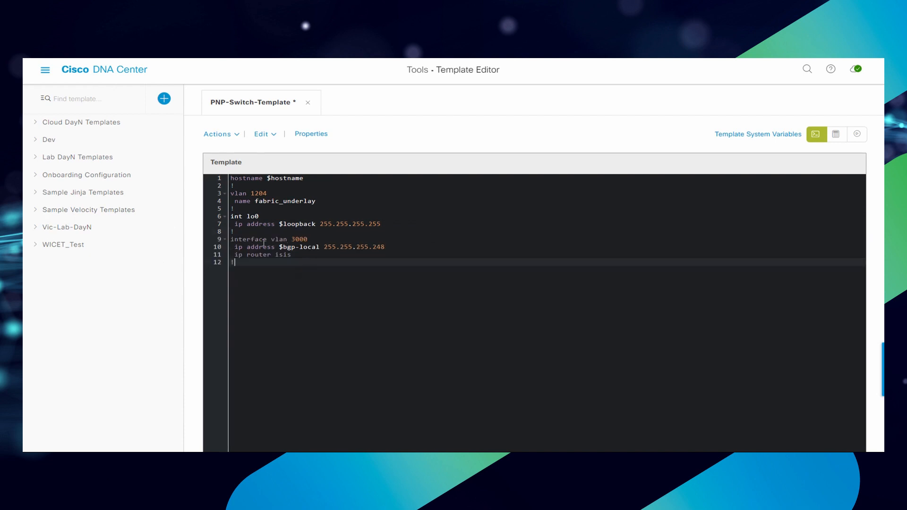
Step: Append "ip routing", "ip multicast-routing", "!" and a "router isis" section with "net $isis-net", the domain password, connected and "bgp $bgp-as" redistribution, and "default-information originate"
{"action": "left_click_drag", "start_coordinate": [308, 240], "coordinate": [290, 239]}
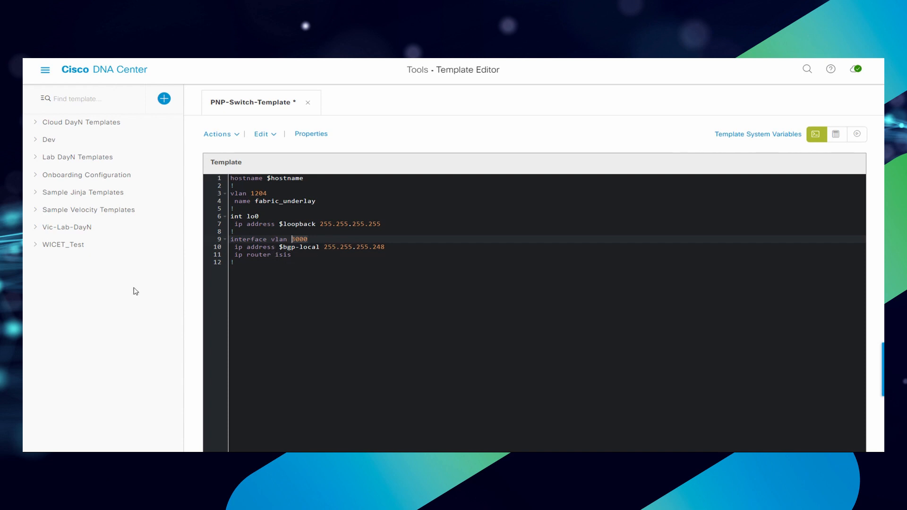
{"action": "type", "text": "ip routing ip multicast-routing !"}
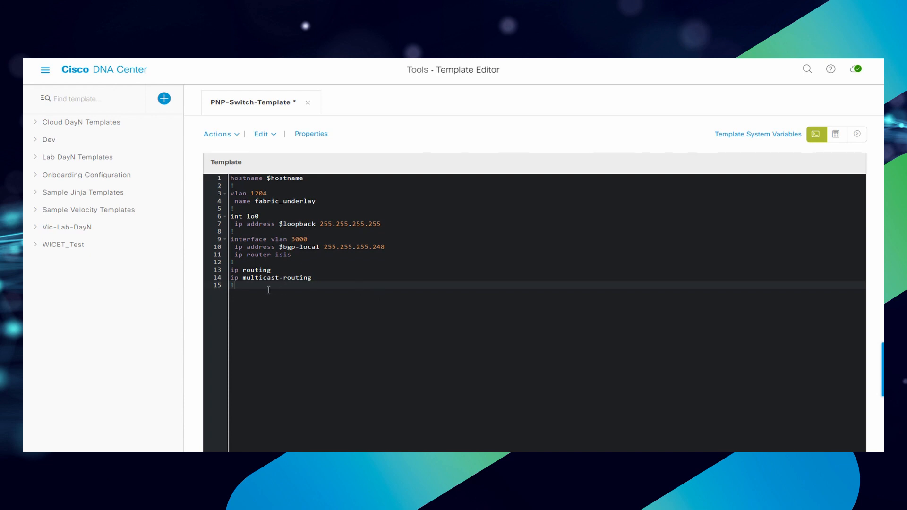
{"action": "key", "text": "Return"}
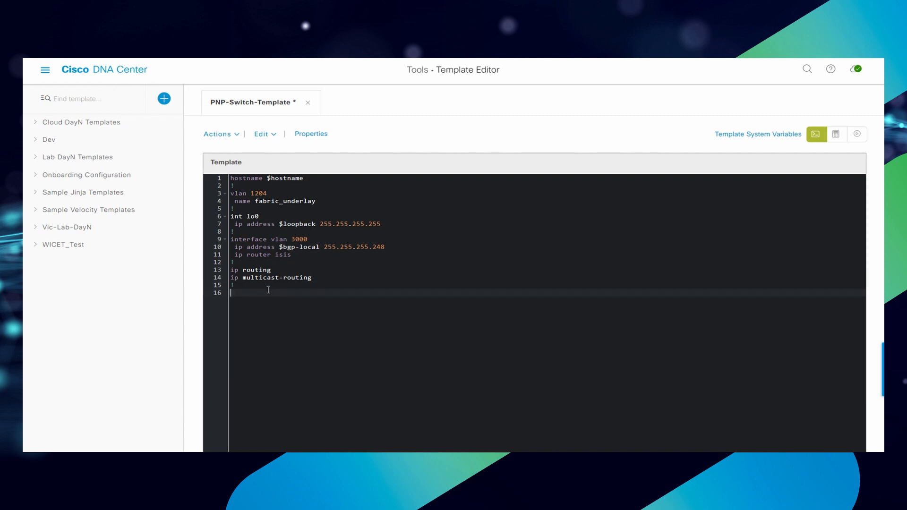
{"action": "key", "text": "ctrl+v"}
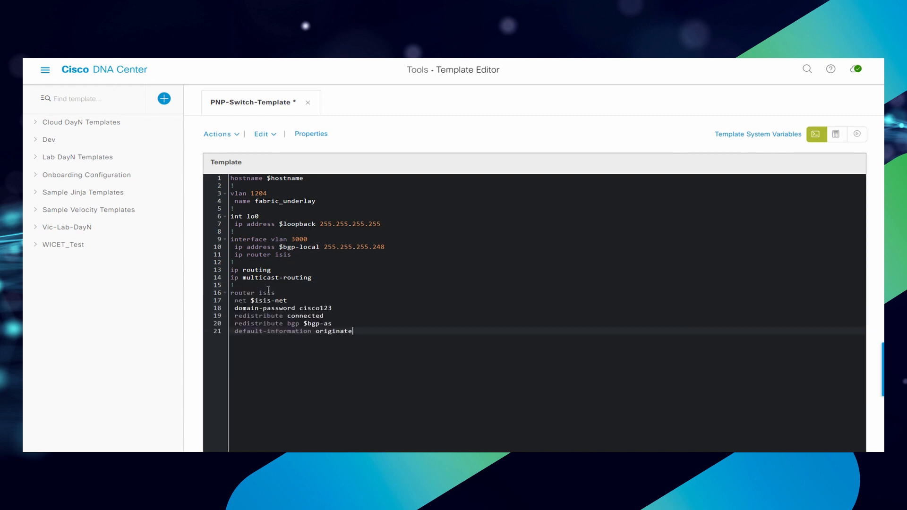
Step: Append "router bgp $bgp-as" with "neighbor $neighbor remote-as $remote-as", ipv4 redistribution of connected and isis level-1-2, "ip http client source-interface lo0" and "end"
{"action": "type", "text": "! router bgp $bgp-as  neighbor $neighbor remote-as $remote-as !  address-family ipv4   redistribute connected   redistribute isis level-1-2 !"}
{"action": "type", "text": "ip http client source-interface lo0 end"}
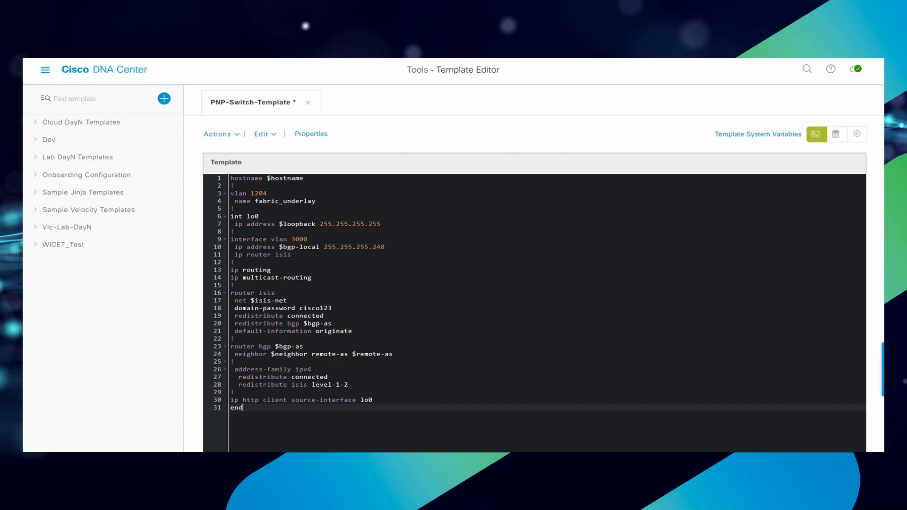
Step: Switch to the pnp_template_onboarding.csv spreadsheet in Excel and examine the parameter names and the values for border01 and border02
{"action": "key", "text": "alt+Tab"}
{"action": "left_click_drag", "start_coordinate": [637, 124], "coordinate": [790, 83]}
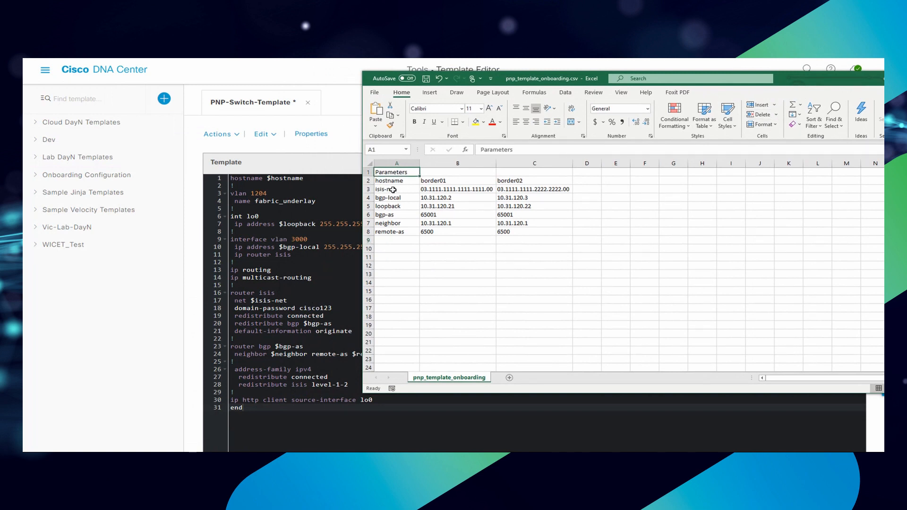
{"action": "left_click", "coordinate": [392, 180]}
{"action": "left_click", "coordinate": [390, 190]}
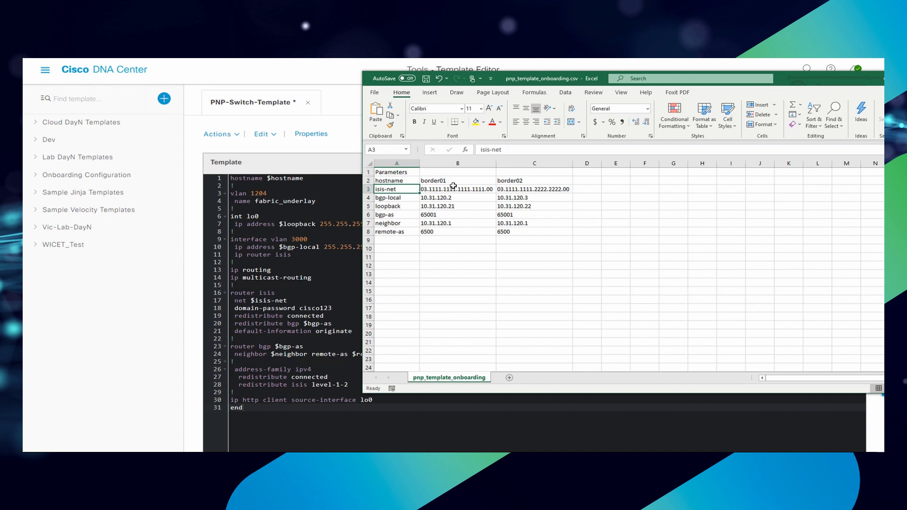
{"action": "left_click_drag", "start_coordinate": [465, 180], "coordinate": [464, 238]}
{"action": "left_click_drag", "start_coordinate": [537, 180], "coordinate": [537, 233]}
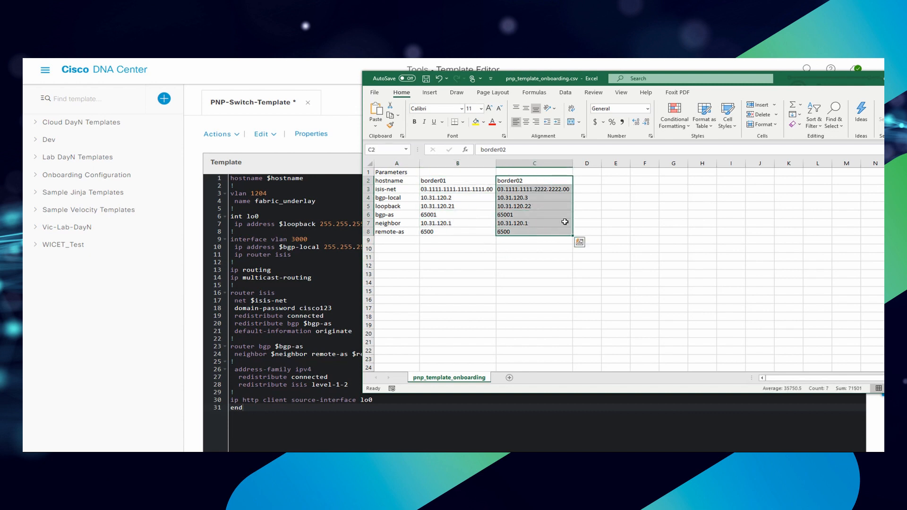
{"action": "left_click", "coordinate": [760, 256]}
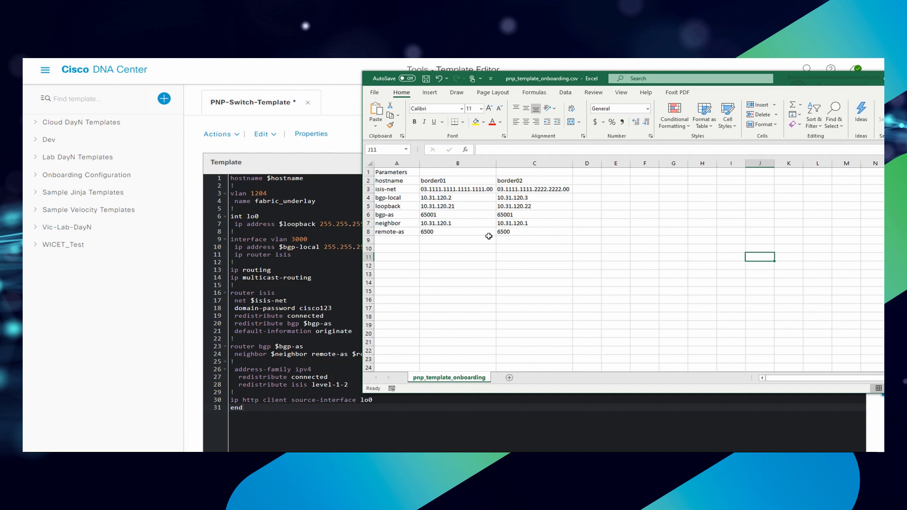
Step: Examine the header cells above the border01 and border02 columns, and move the spreadsheet out of the way of the template editor
{"action": "left_click", "coordinate": [449, 172]}
{"action": "left_click_drag", "start_coordinate": [455, 172], "coordinate": [527, 172]}
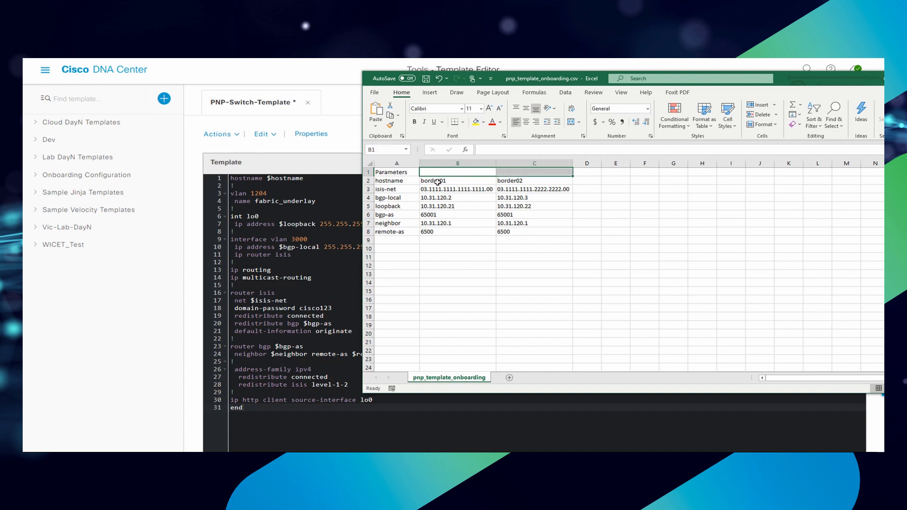
{"action": "left_click", "coordinate": [479, 171]}
{"action": "left_click", "coordinate": [534, 172]}
{"action": "left_click", "coordinate": [445, 170]}
{"action": "left_click", "coordinate": [528, 174]}
{"action": "left_click", "coordinate": [482, 171]}
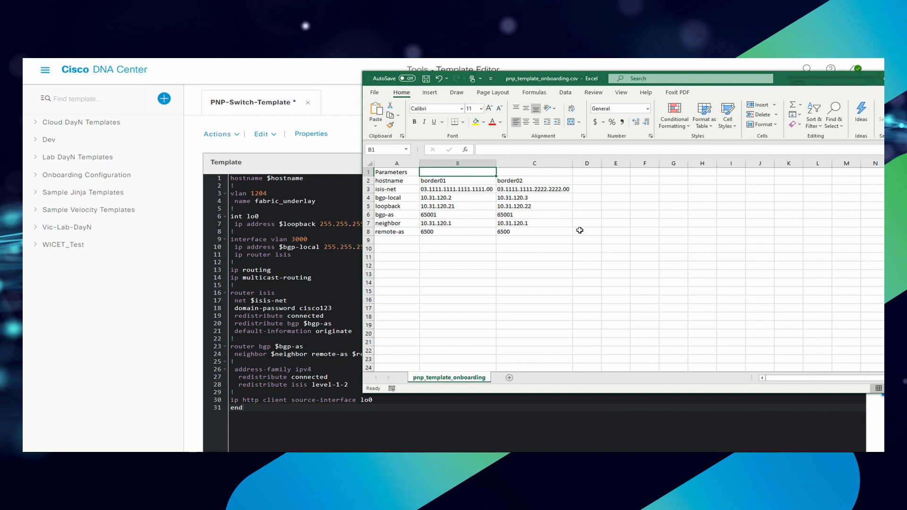
{"action": "left_click_drag", "start_coordinate": [835, 80], "coordinate": [24, 113]}
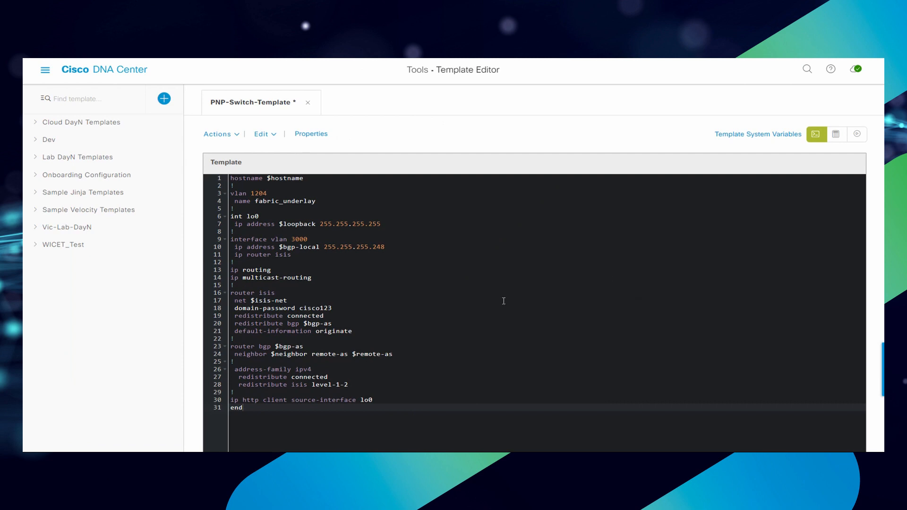
Step: Save PNP-Switch-Template with its completed configuration
{"action": "left_click", "coordinate": [217, 135]}
{"action": "left_click", "coordinate": [218, 170]}
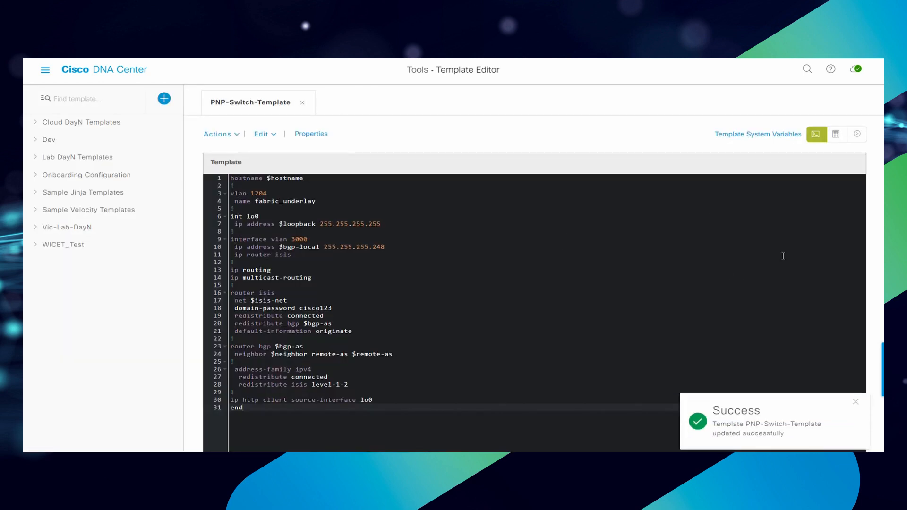
Step: Open the template's input form and review the variable fields from hostname to remote-as
{"action": "left_click", "coordinate": [836, 135]}
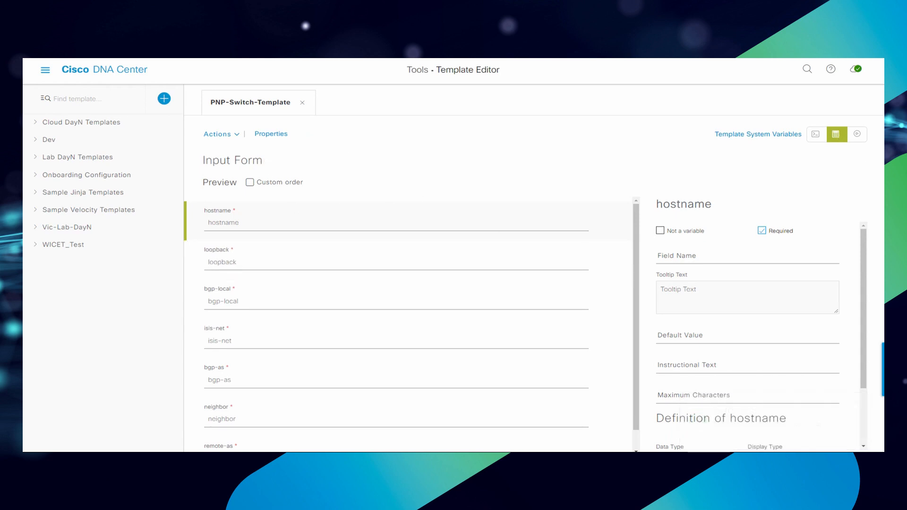
{"action": "scroll", "coordinate": [336, 220], "scroll_direction": "down", "scroll_amount": 1}
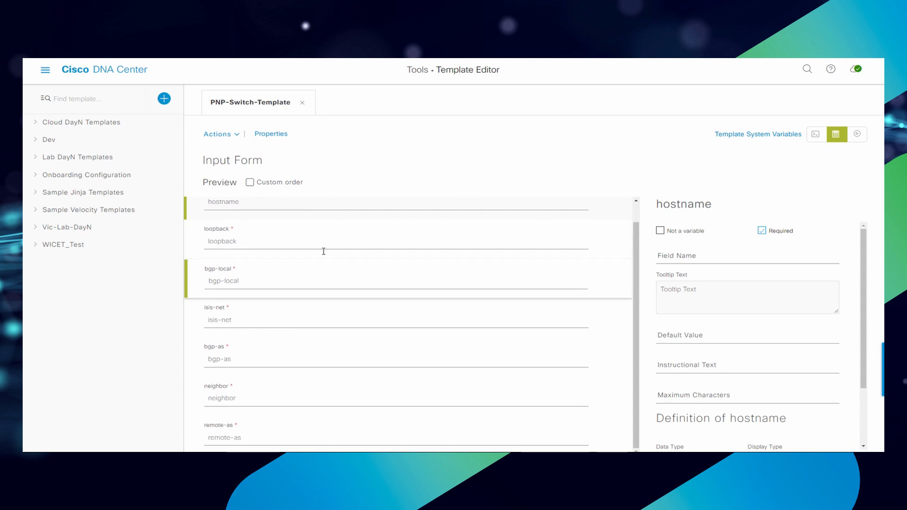
{"action": "scroll", "coordinate": [347, 343], "scroll_direction": "up", "scroll_amount": 1}
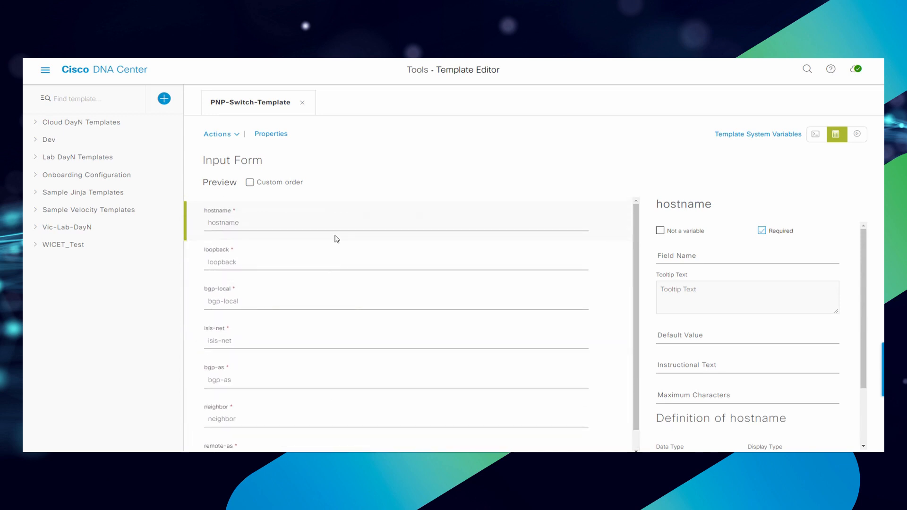
{"action": "scroll", "coordinate": [292, 290], "scroll_direction": "down", "scroll_amount": 1}
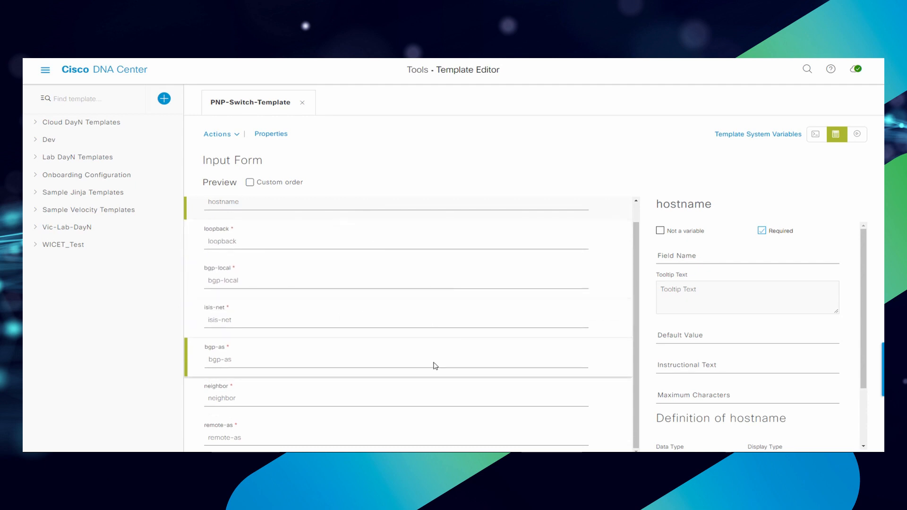
{"action": "scroll", "coordinate": [433, 345], "scroll_direction": "up", "scroll_amount": 1}
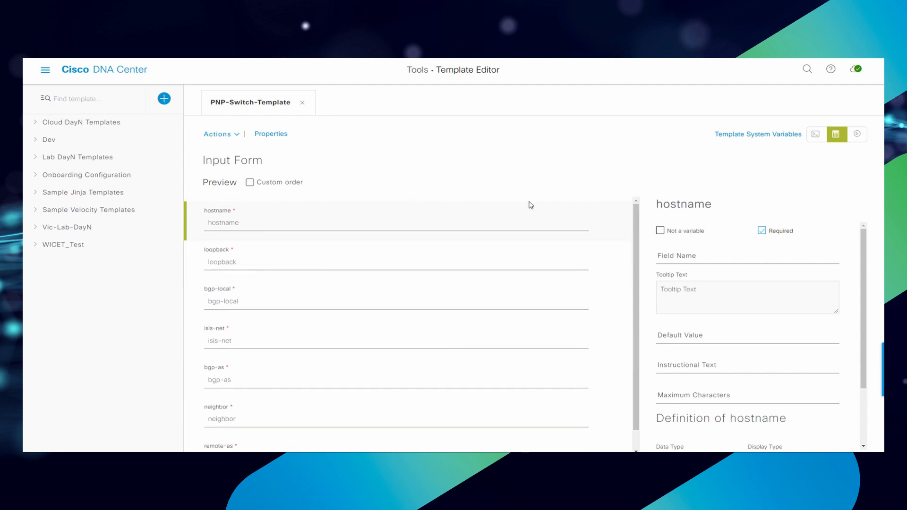
Step: Commit PNP-Switch-Template without a commit note
{"action": "left_click", "coordinate": [236, 137]}
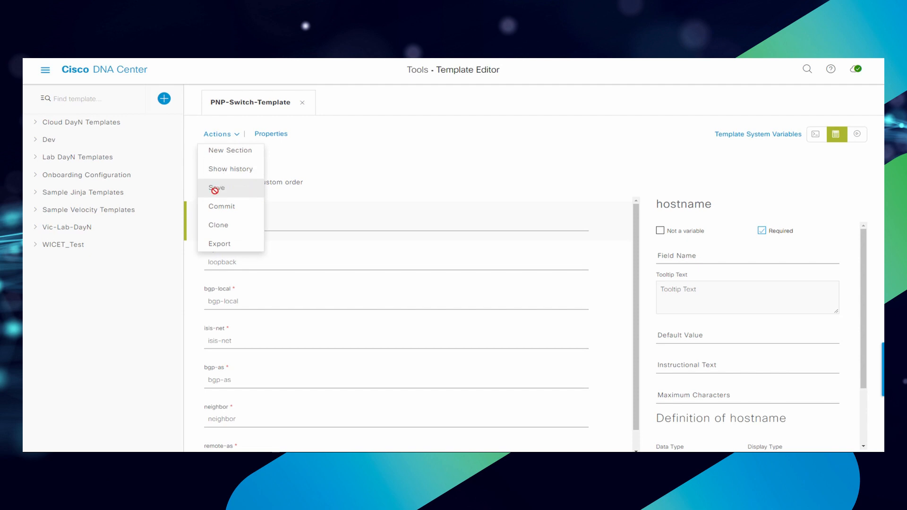
{"action": "left_click", "coordinate": [226, 210]}
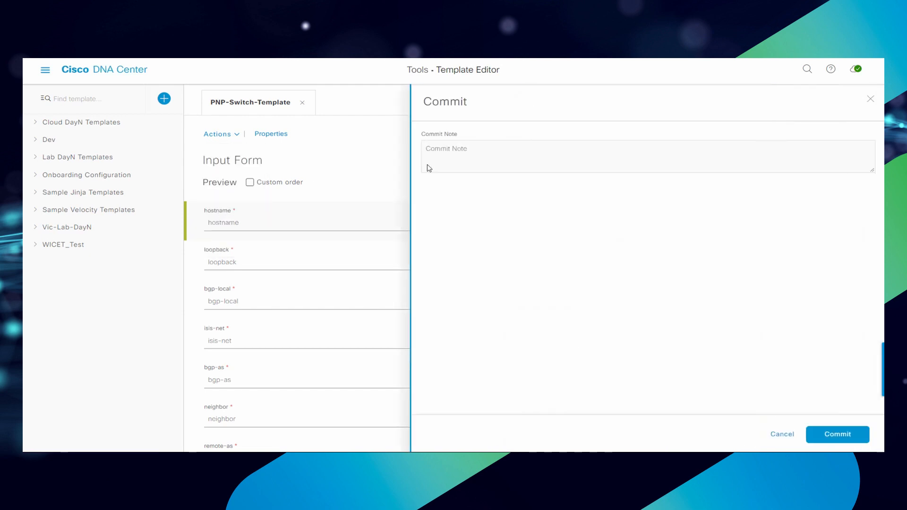
{"action": "left_click", "coordinate": [838, 435]}
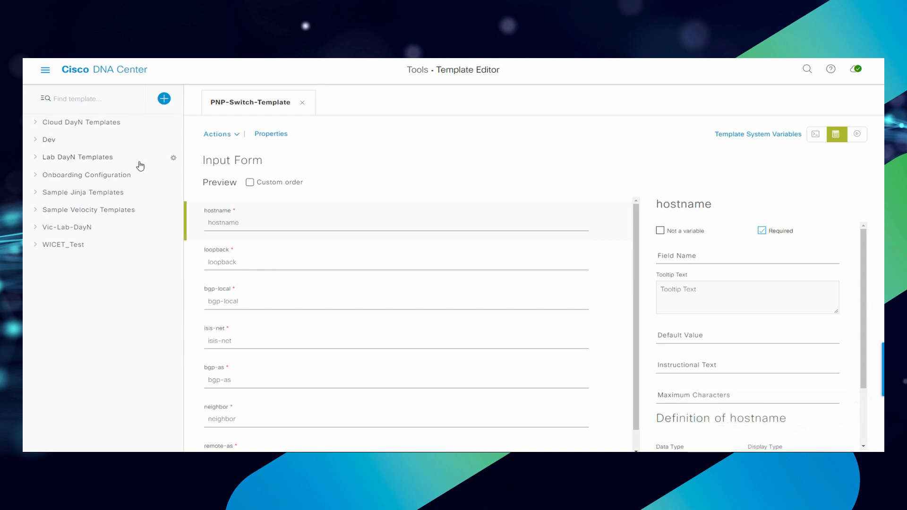
Step: Open the Global network settings and review the AAA, DHCP, DNS, NTP, time zone and banner sections and the server types available to add
{"action": "left_click", "coordinate": [44, 72]}
{"action": "mouse_move", "coordinate": [140, 108]}
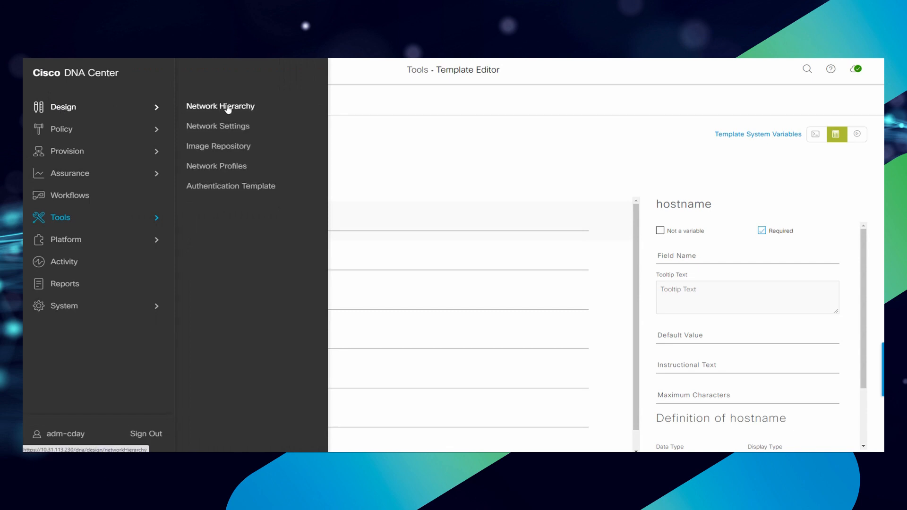
{"action": "left_click", "coordinate": [211, 130]}
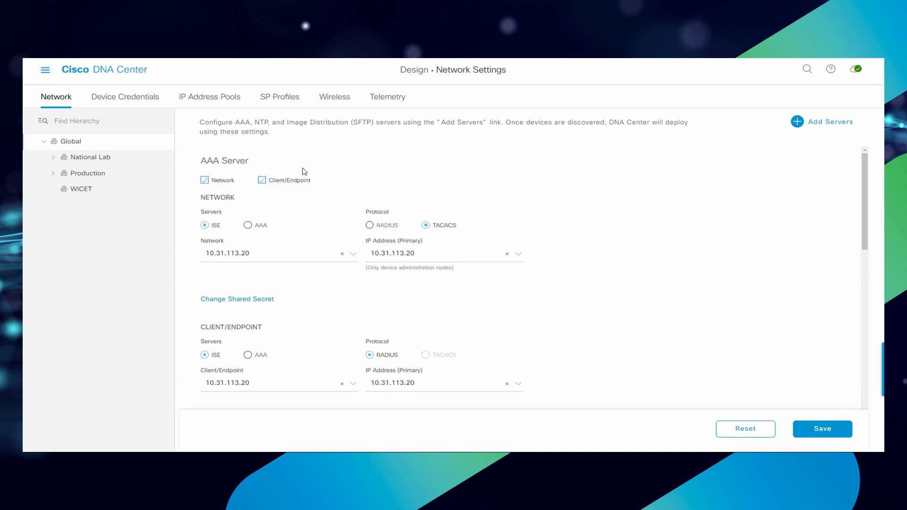
{"action": "left_click_drag", "start_coordinate": [260, 165], "coordinate": [202, 161]}
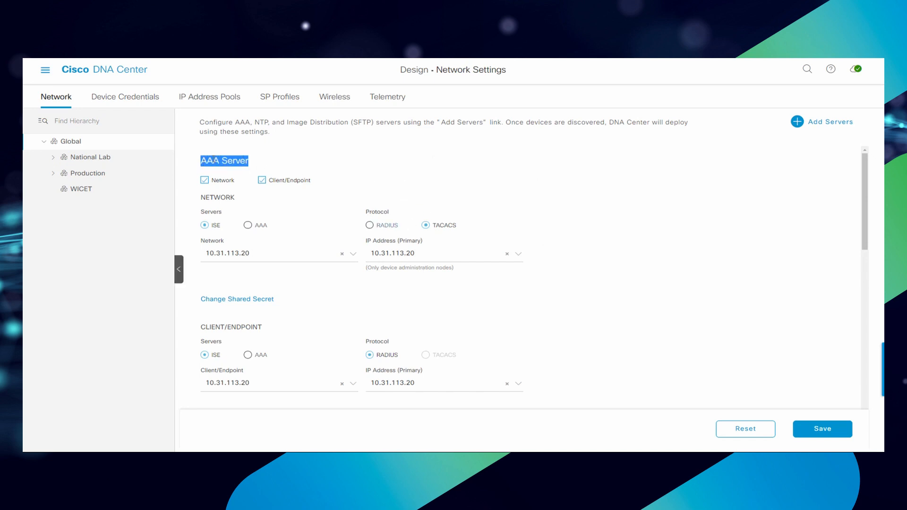
{"action": "scroll", "coordinate": [554, 221], "scroll_direction": "down", "scroll_amount": 3}
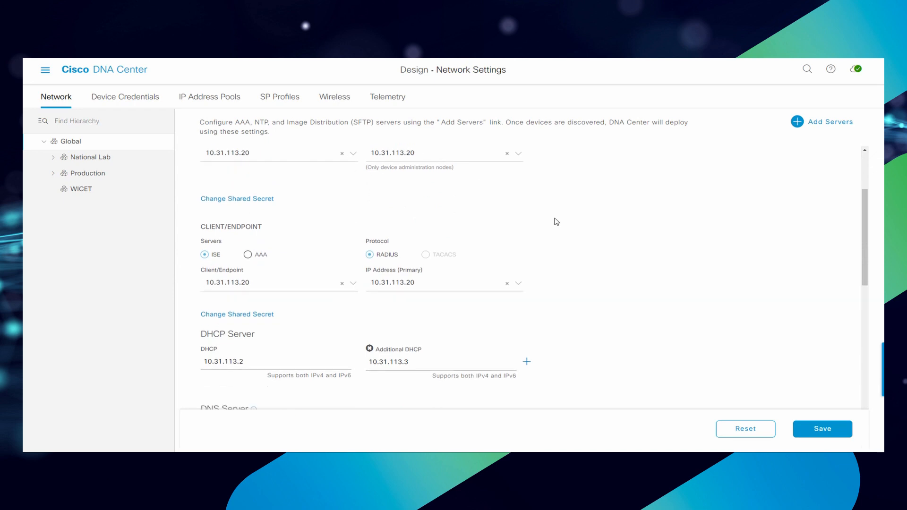
{"action": "scroll", "coordinate": [557, 222], "scroll_direction": "down", "scroll_amount": 2}
{"action": "scroll", "coordinate": [270, 268], "scroll_direction": "down", "scroll_amount": 6}
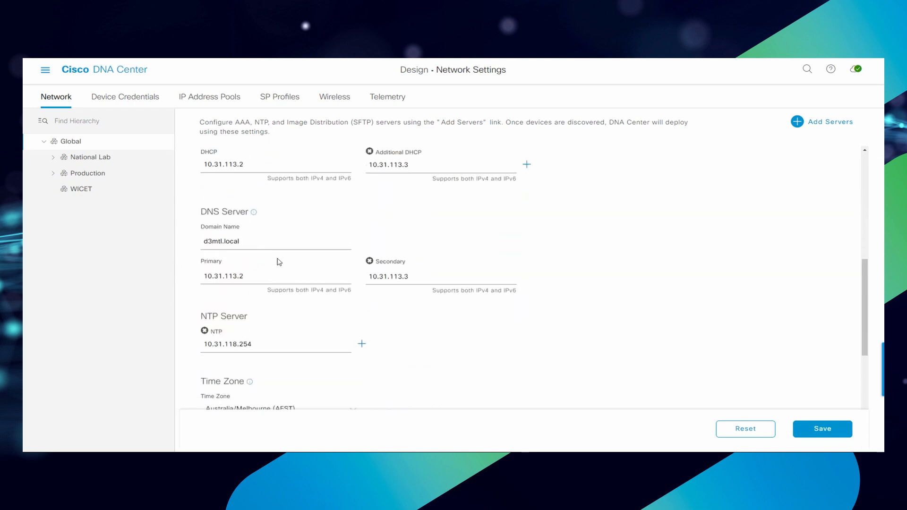
{"action": "scroll", "coordinate": [263, 302], "scroll_direction": "down", "scroll_amount": 1}
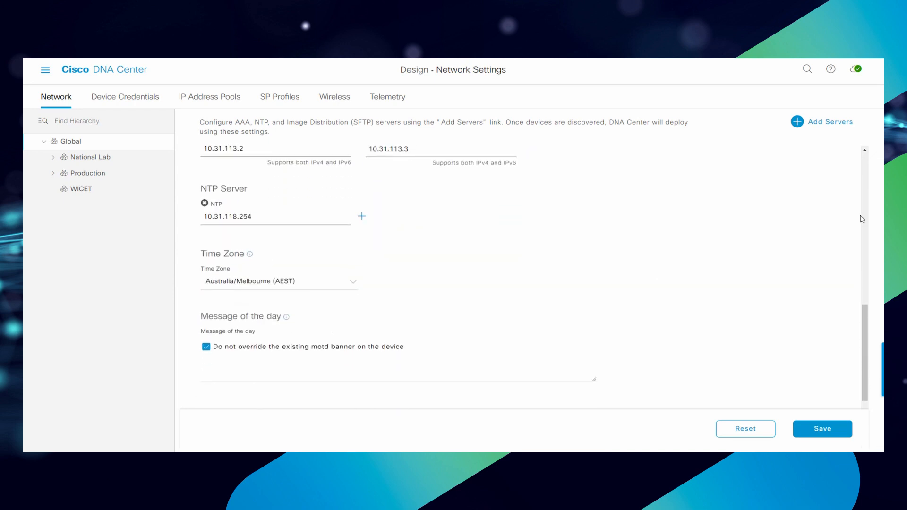
{"action": "left_click", "coordinate": [797, 121]}
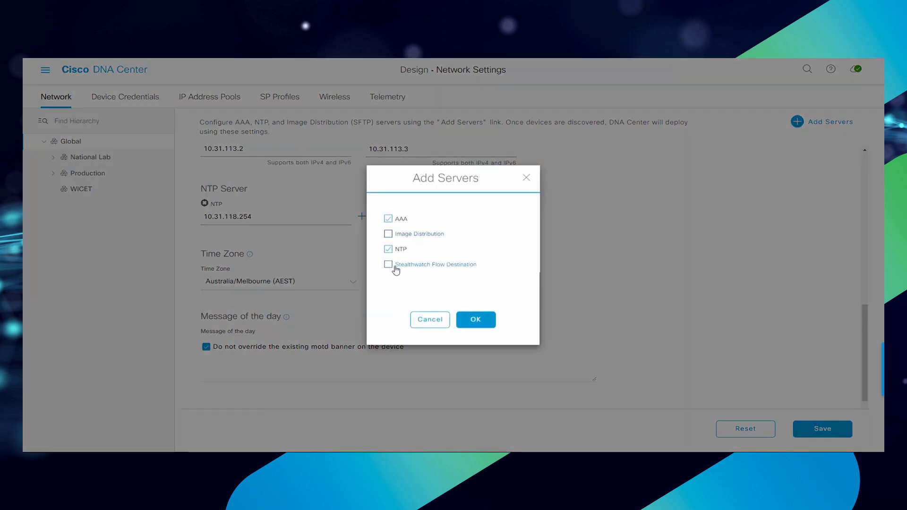
{"action": "left_click", "coordinate": [438, 324]}
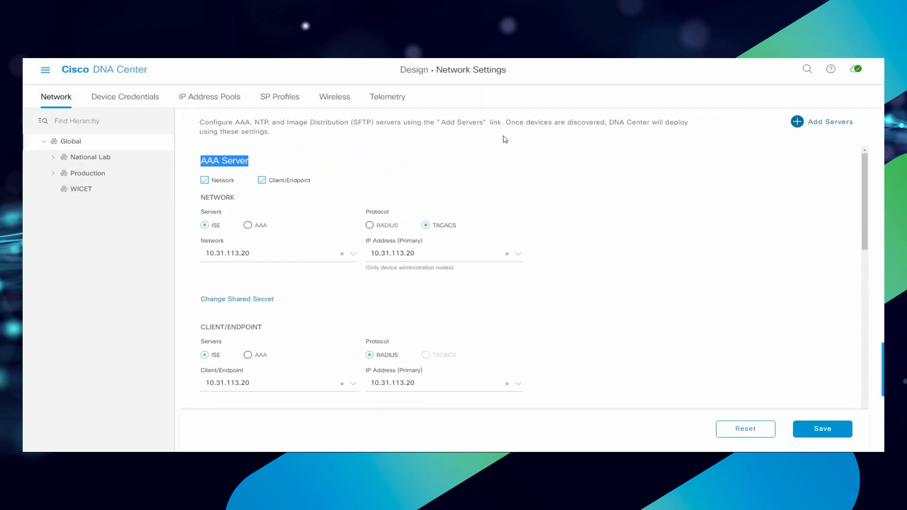
Step: Review the Global device credentials for CLI, SNMPv2c read, SNMPv3 and HTTP(S)
{"action": "left_click", "coordinate": [133, 96]}
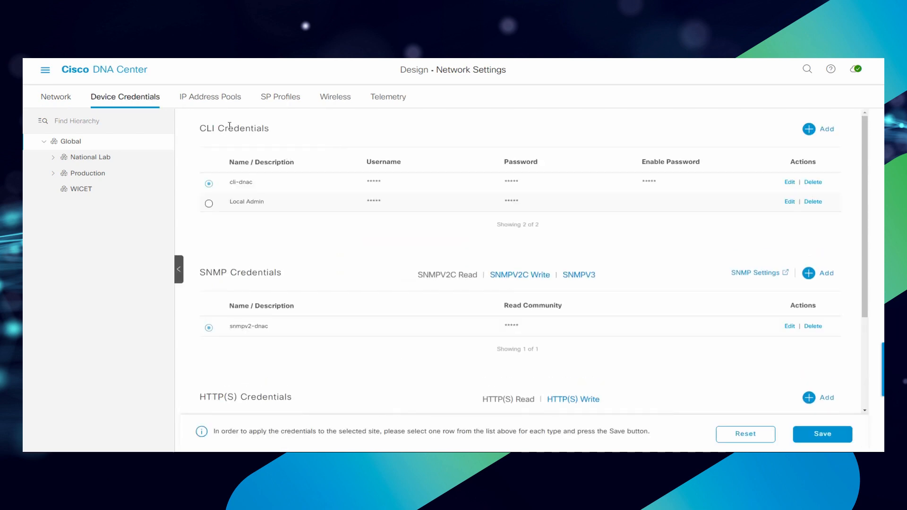
{"action": "scroll", "coordinate": [285, 264], "scroll_direction": "down", "scroll_amount": 2}
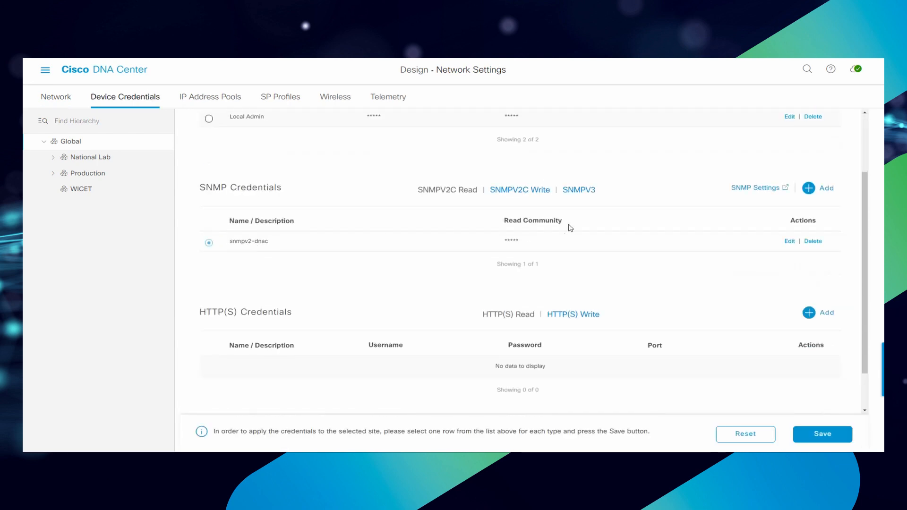
{"action": "left_click", "coordinate": [579, 193]}
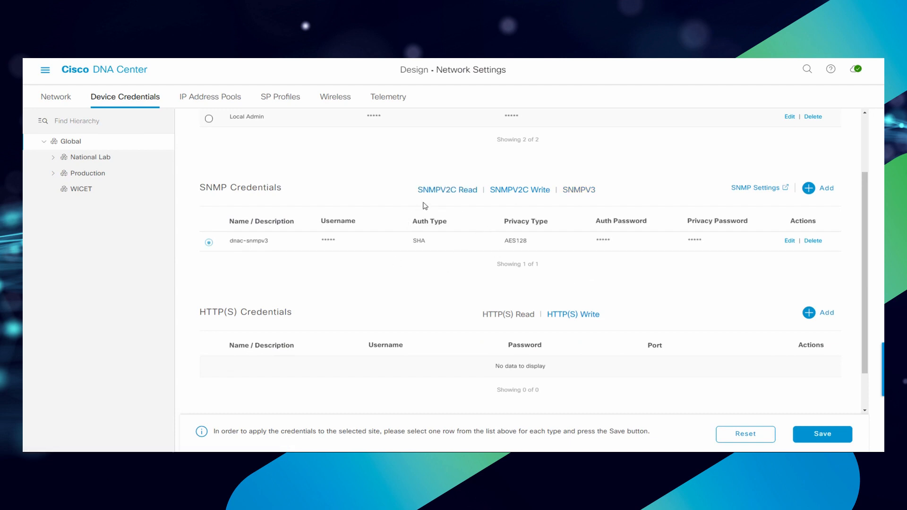
{"action": "scroll", "coordinate": [425, 236], "scroll_direction": "down", "scroll_amount": 1}
{"action": "scroll", "coordinate": [363, 245], "scroll_direction": "up", "scroll_amount": 3}
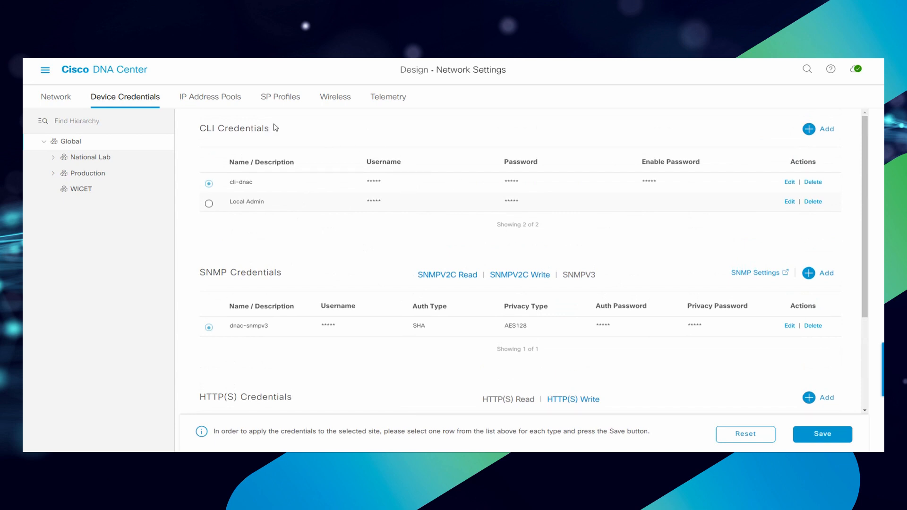
Step: Open the Image Repository in the Design area
{"action": "left_click", "coordinate": [46, 70]}
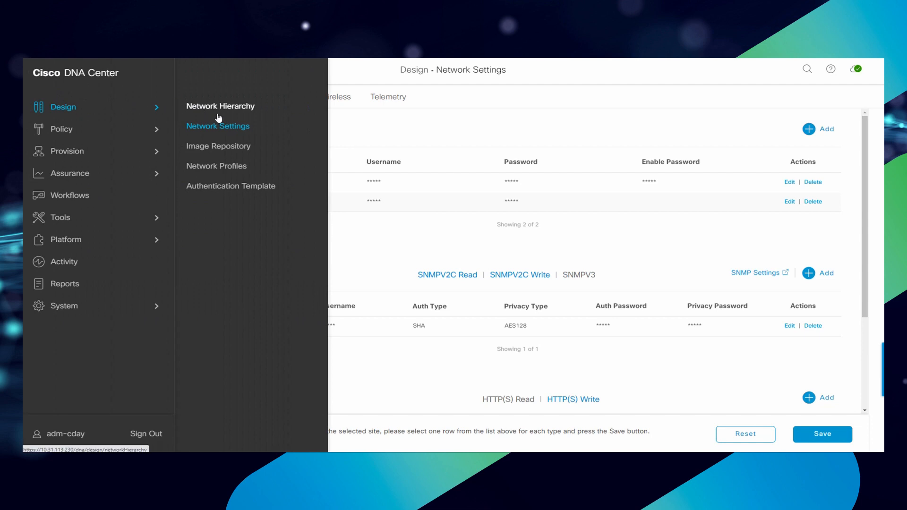
{"action": "left_click", "coordinate": [217, 148]}
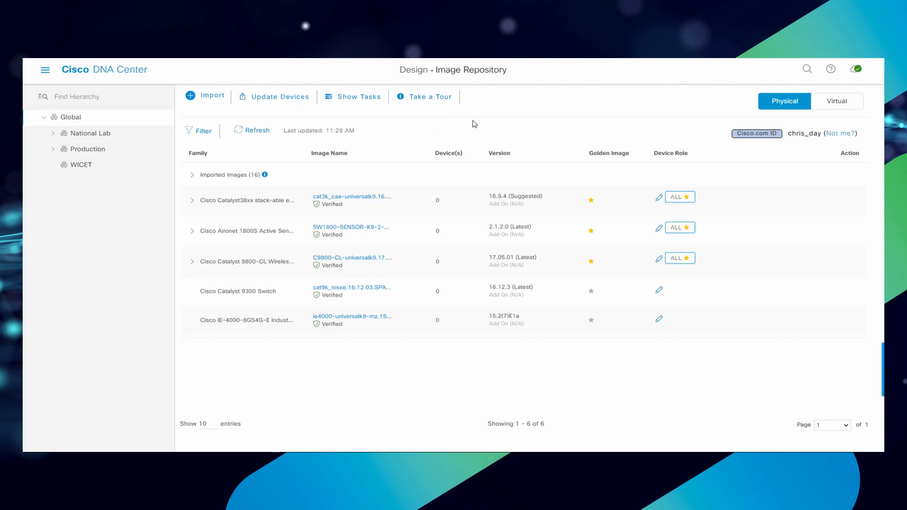
Step: Open the Network Profiles in the Design area and review the sites assigned to Lab VIC Switching Profile without changing them
{"action": "left_click", "coordinate": [46, 71]}
{"action": "left_click", "coordinate": [211, 165]}
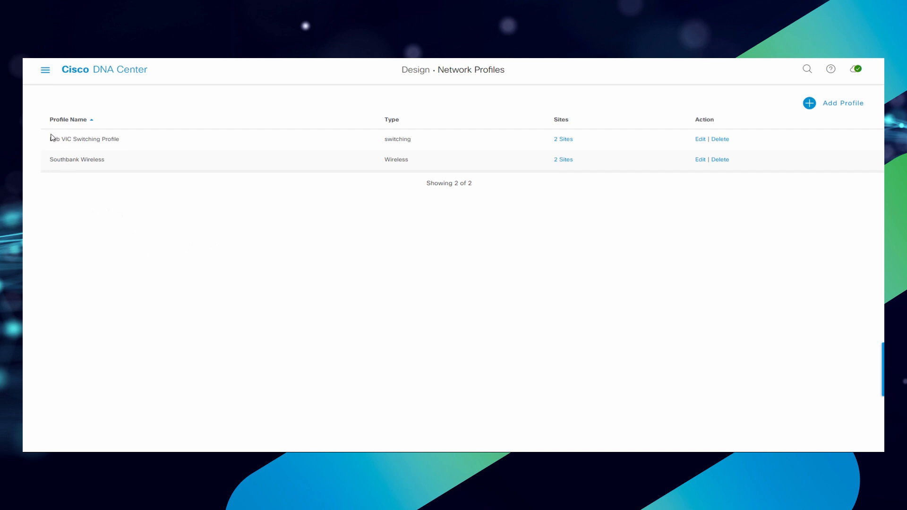
{"action": "left_click_drag", "start_coordinate": [51, 137], "coordinate": [122, 139]}
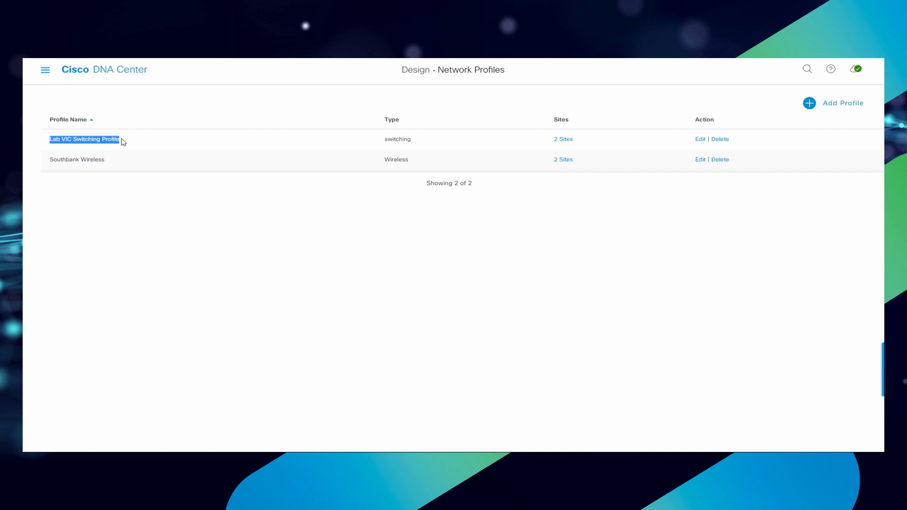
{"action": "left_click", "coordinate": [123, 142]}
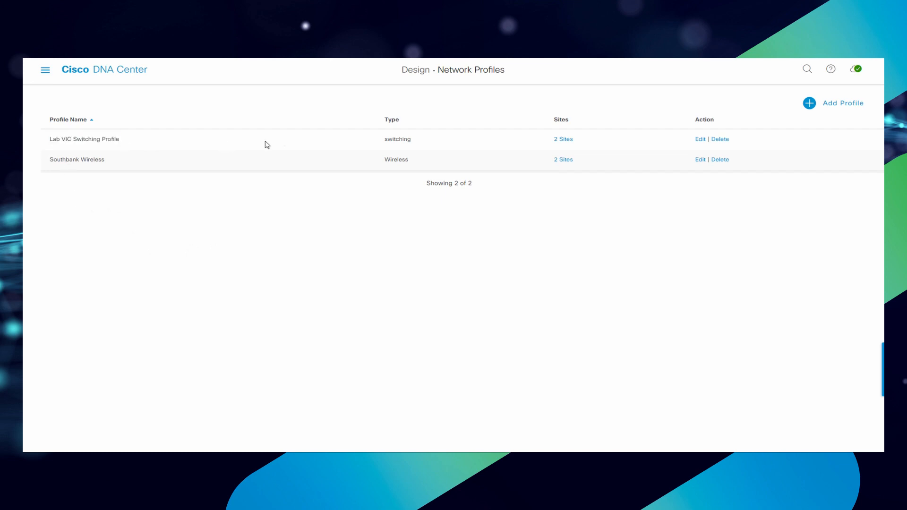
{"action": "left_click", "coordinate": [572, 142]}
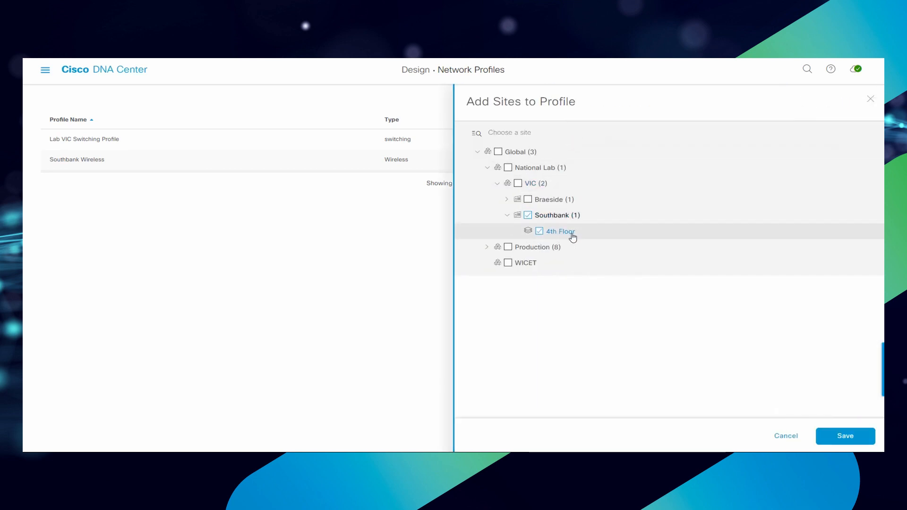
{"action": "left_click", "coordinate": [789, 440]}
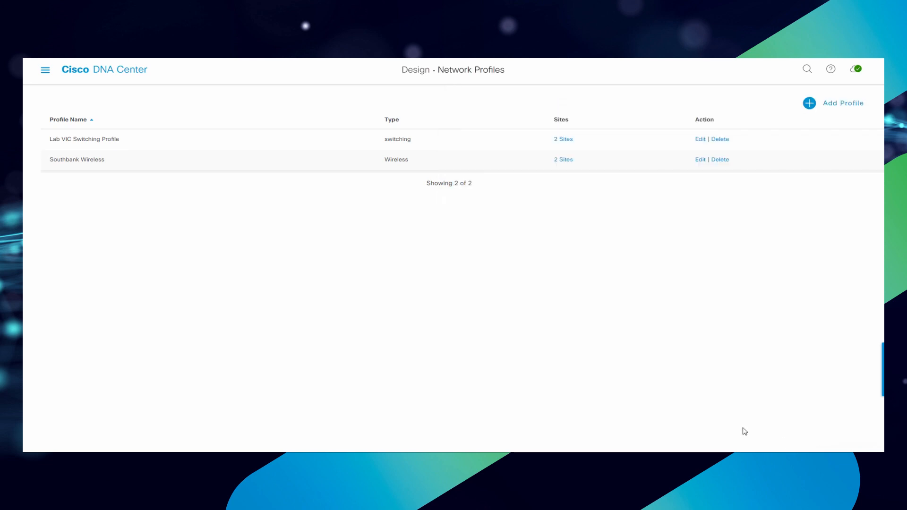
Step: Edit Lab VIC Switching Profile to use PNP-Switch-Template as the onboarding template for Cisco Catalyst 9300 Series Switches, and save the profile
{"action": "left_click", "coordinate": [700, 140]}
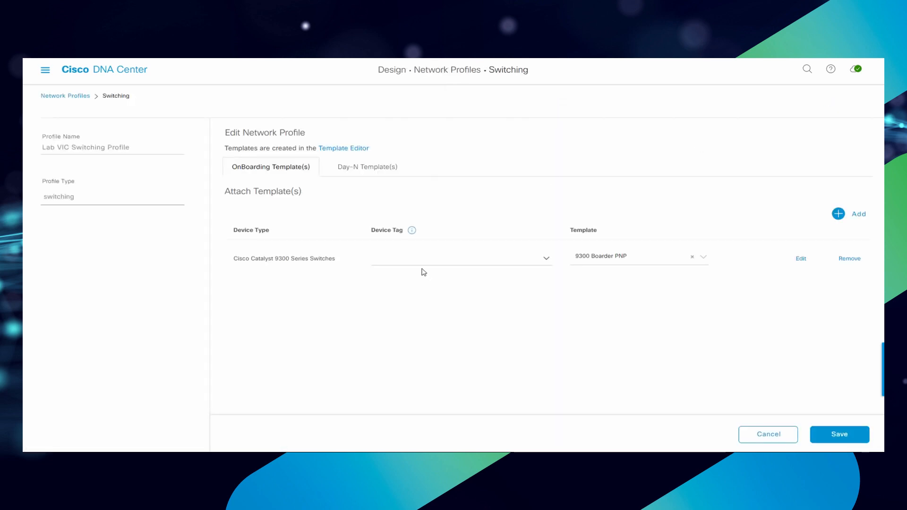
{"action": "left_click_drag", "start_coordinate": [310, 168], "coordinate": [241, 168]}
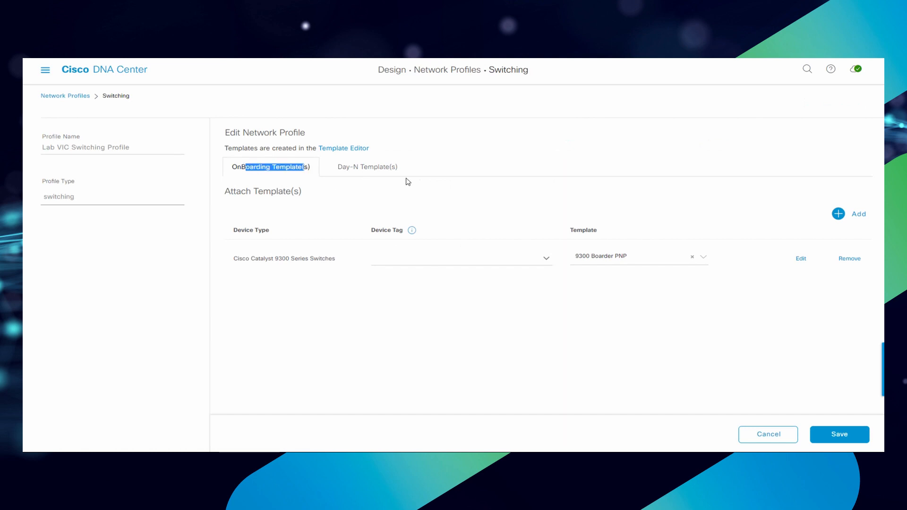
{"action": "left_click", "coordinate": [430, 173]}
{"action": "left_click_drag", "start_coordinate": [431, 173], "coordinate": [338, 168]}
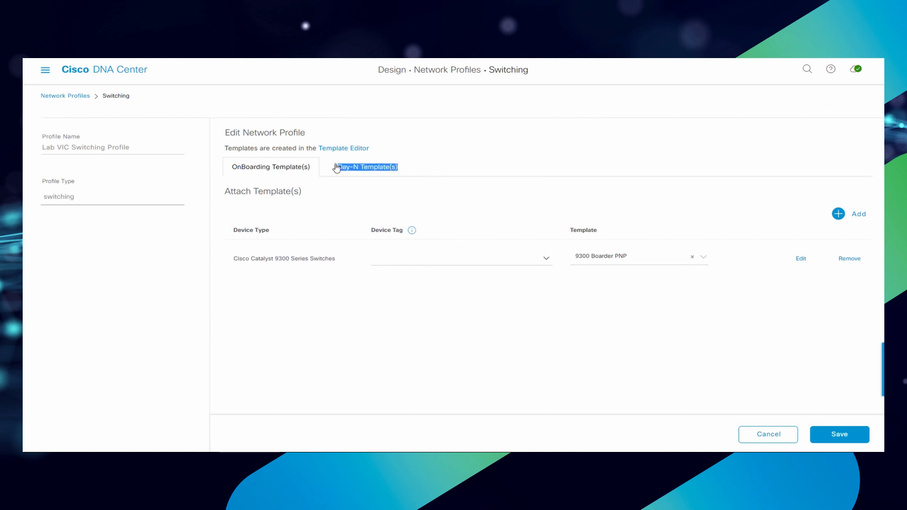
{"action": "left_click", "coordinate": [287, 291]}
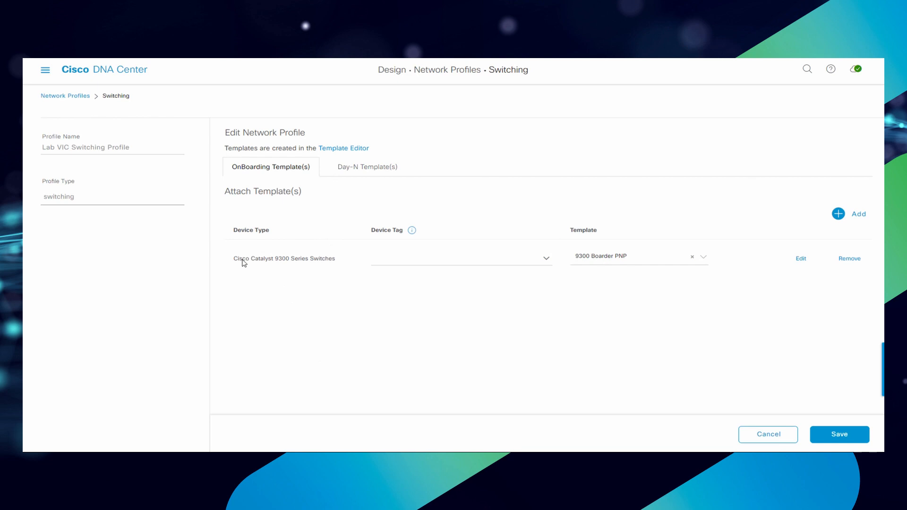
{"action": "left_click_drag", "start_coordinate": [230, 259], "coordinate": [337, 259]}
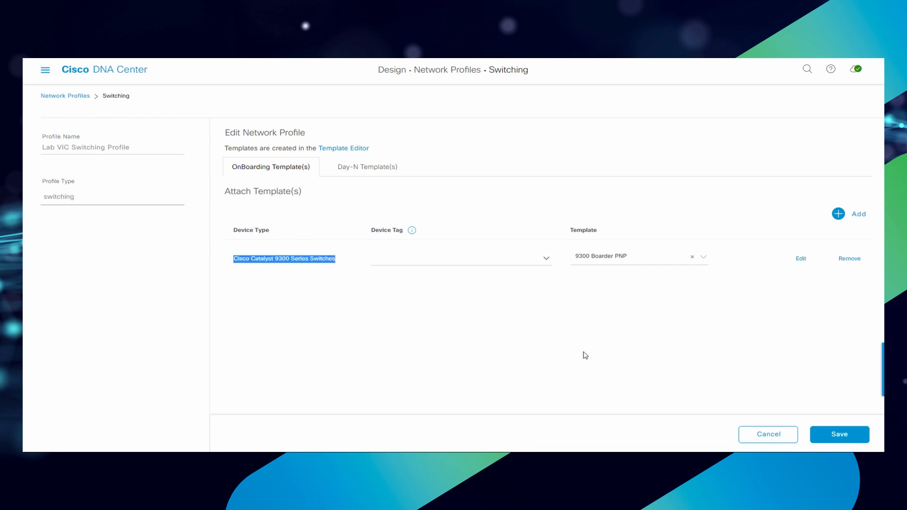
{"action": "left_click", "coordinate": [706, 259]}
{"action": "left_click", "coordinate": [623, 287]}
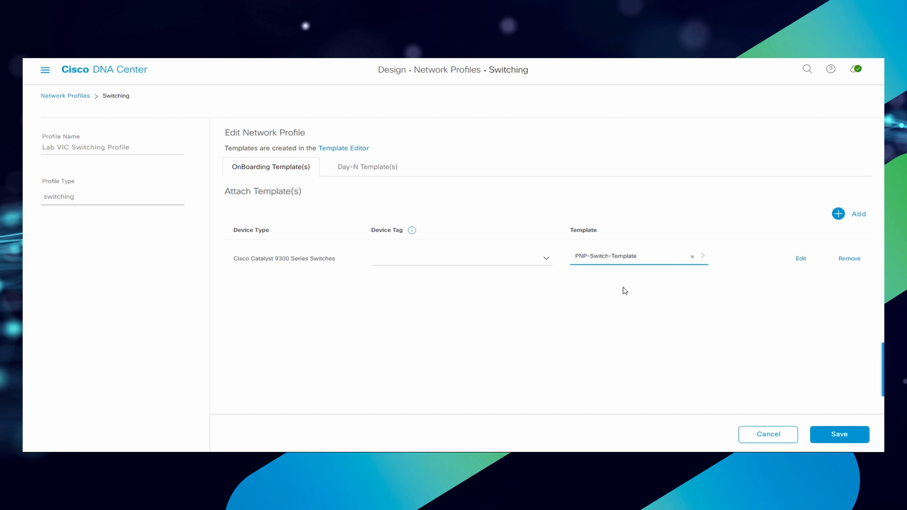
{"action": "left_click", "coordinate": [836, 433]}
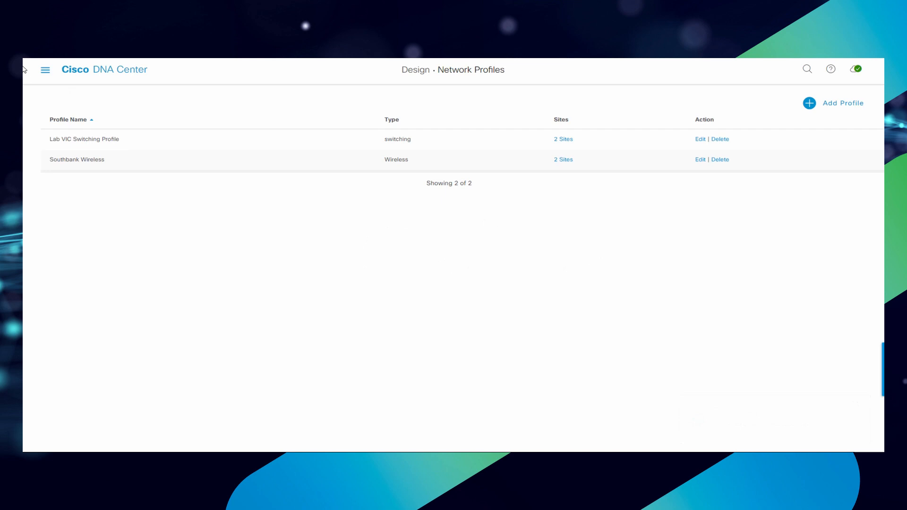
Step: Open the Plug and Play devices in the Provision area and check the serial numbers of the unclaimed C9300-48U switches
{"action": "left_click", "coordinate": [46, 71]}
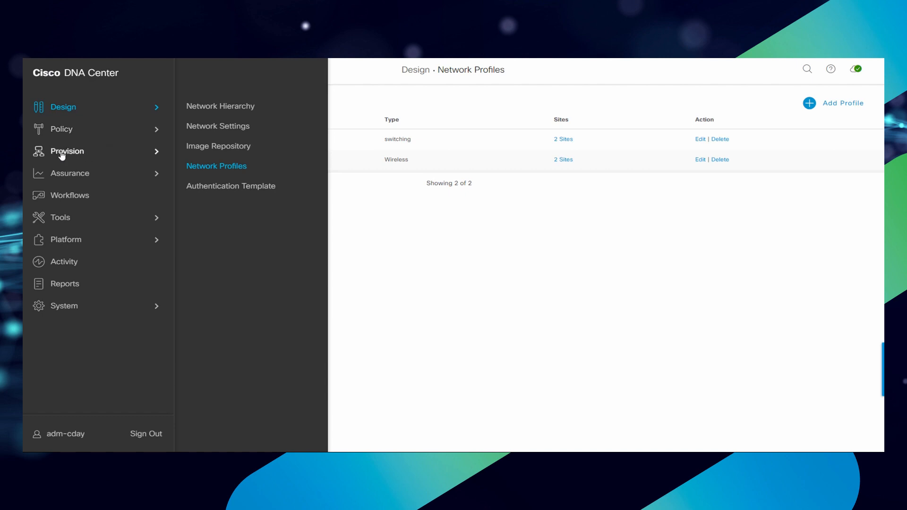
{"action": "mouse_move", "coordinate": [62, 155]}
{"action": "left_click", "coordinate": [240, 136]}
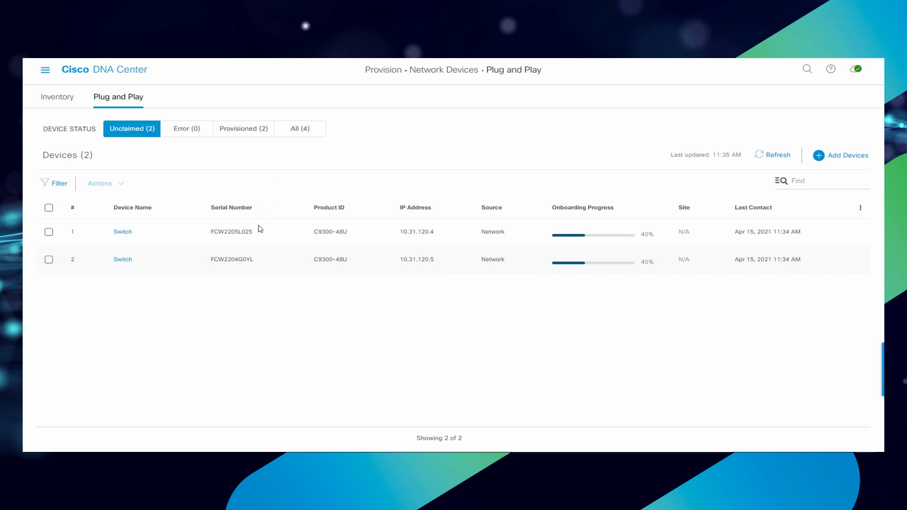
{"action": "left_click_drag", "start_coordinate": [256, 232], "coordinate": [210, 232]}
{"action": "left_click_drag", "start_coordinate": [259, 260], "coordinate": [207, 260]}
{"action": "left_click", "coordinate": [235, 302]}
Step: Switch to Excel to review the per-switch parameters in pnp_template_onboarding.csv, and return to Cisco DNA Center
{"action": "left_click_drag", "start_coordinate": [29, 114], "coordinate": [667, 67]}
{"action": "left_click", "coordinate": [512, 232]}
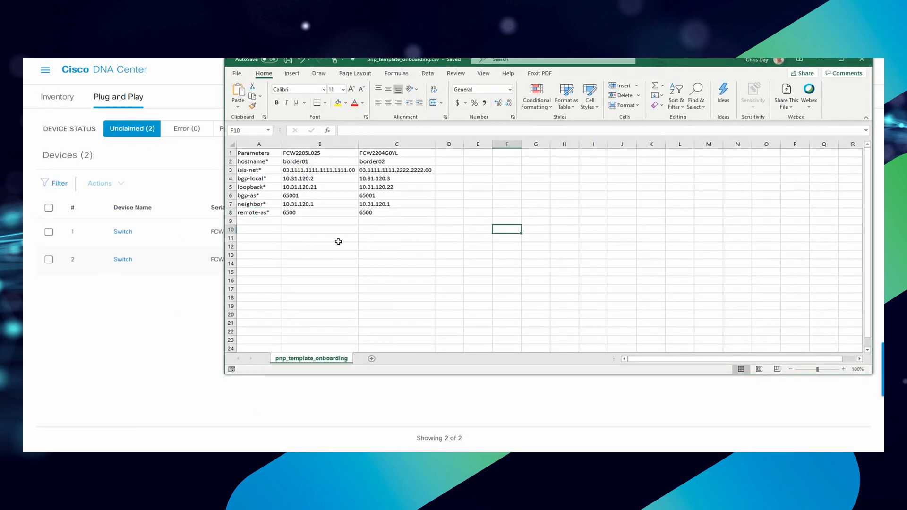
{"action": "left_click", "coordinate": [274, 161]}
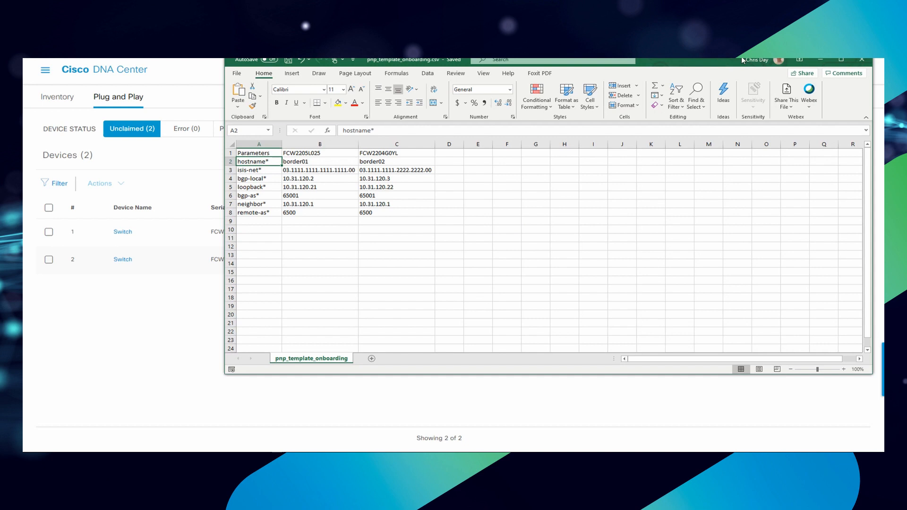
{"action": "left_click_drag", "start_coordinate": [713, 65], "coordinate": [22, 65]}
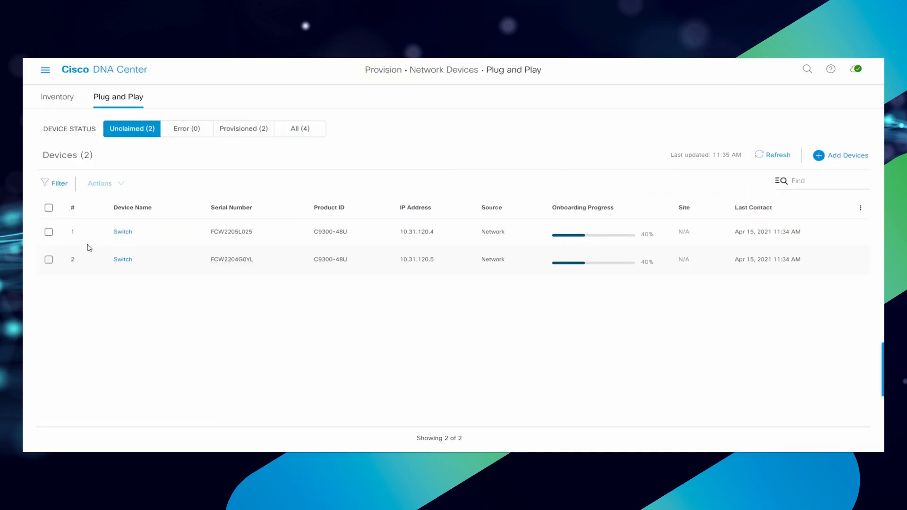
Step: Start claiming both unclaimed switches and assign them to the site Global/National Lab/VIC/Southbank
{"action": "left_click", "coordinate": [49, 208]}
{"action": "left_click", "coordinate": [109, 185]}
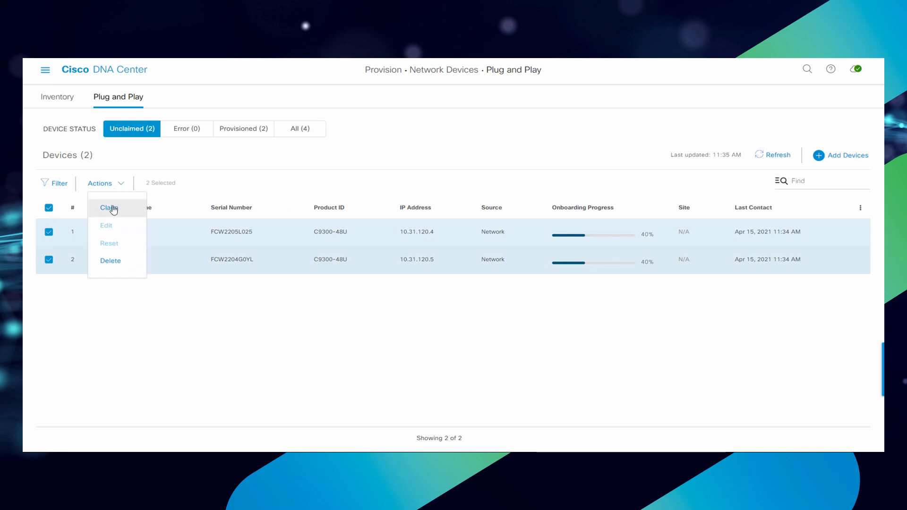
{"action": "left_click", "coordinate": [108, 206]}
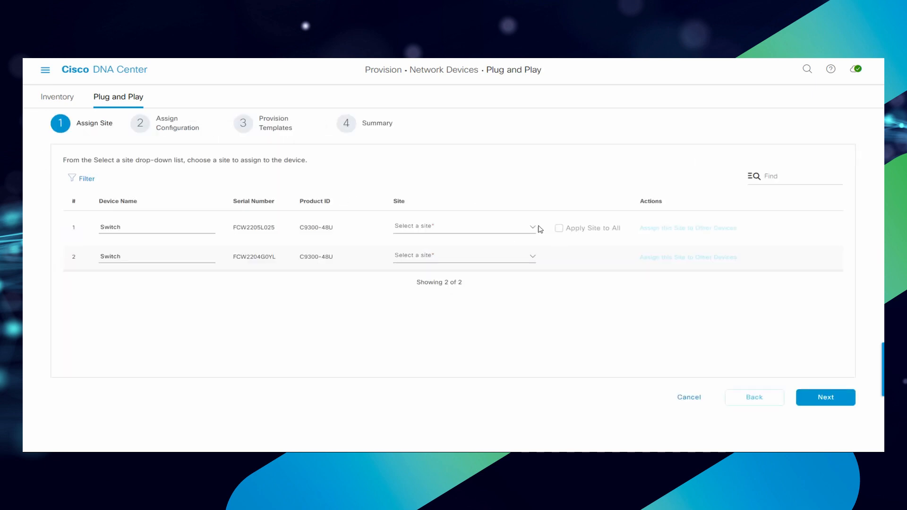
{"action": "left_click", "coordinate": [535, 230]}
{"action": "left_click", "coordinate": [487, 273]}
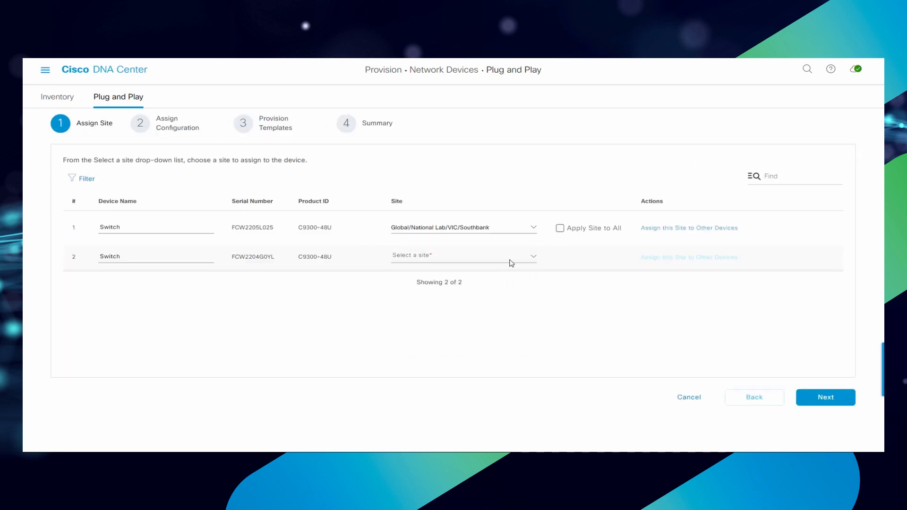
{"action": "left_click", "coordinate": [563, 233]}
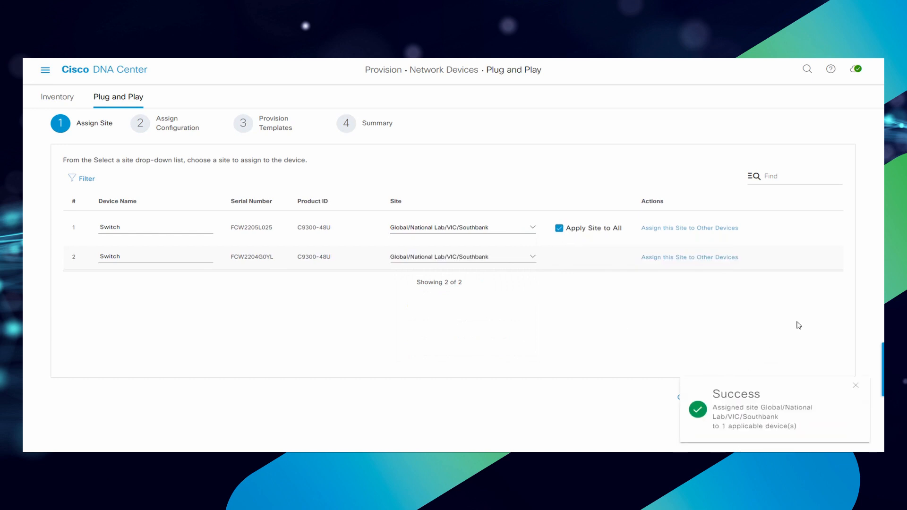
{"action": "left_click", "coordinate": [854, 385]}
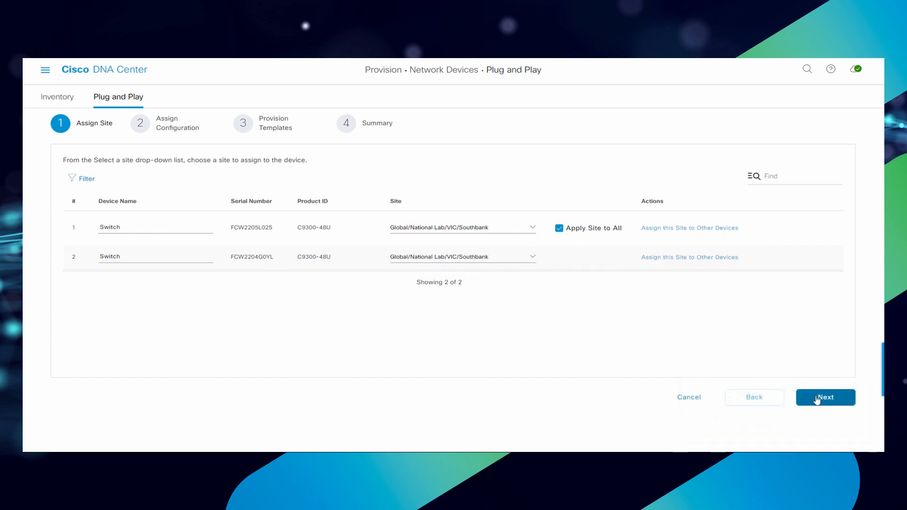
{"action": "left_click", "coordinate": [803, 398]}
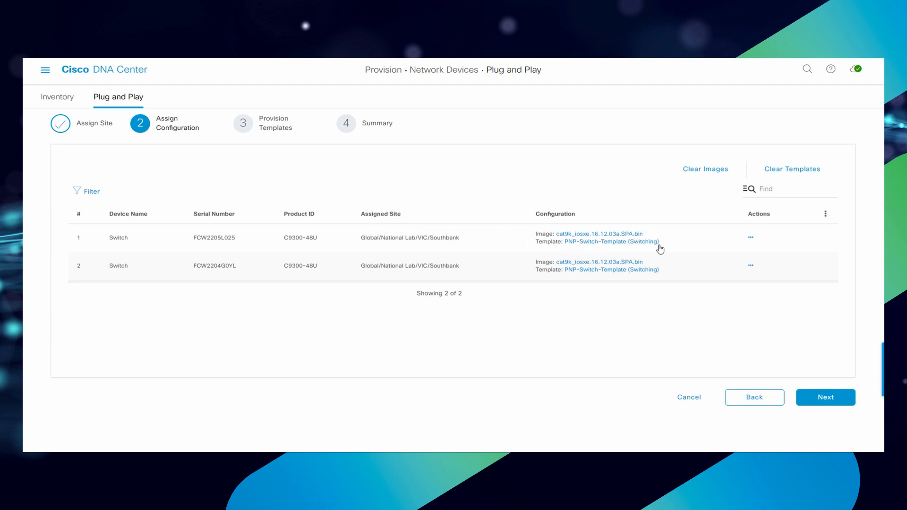
Step: Accept the assigned image and PNP-Switch-Template for both switches, and look through the first switch's provisioning parameters
{"action": "left_click", "coordinate": [825, 402]}
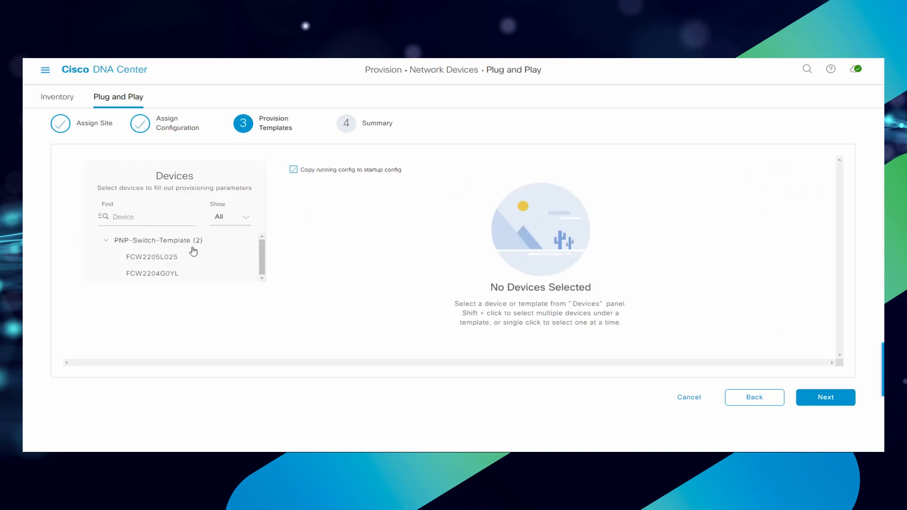
{"action": "left_click", "coordinate": [152, 258]}
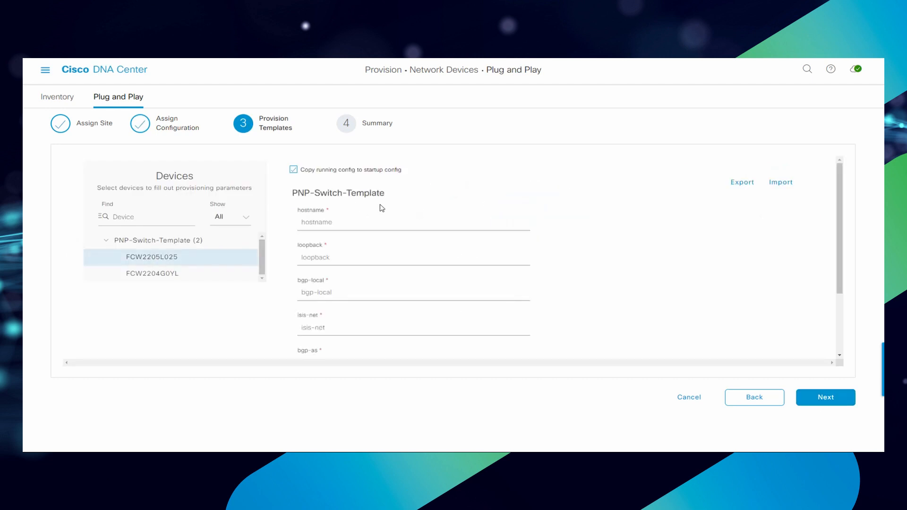
{"action": "scroll", "coordinate": [439, 284], "scroll_direction": "down", "scroll_amount": 3}
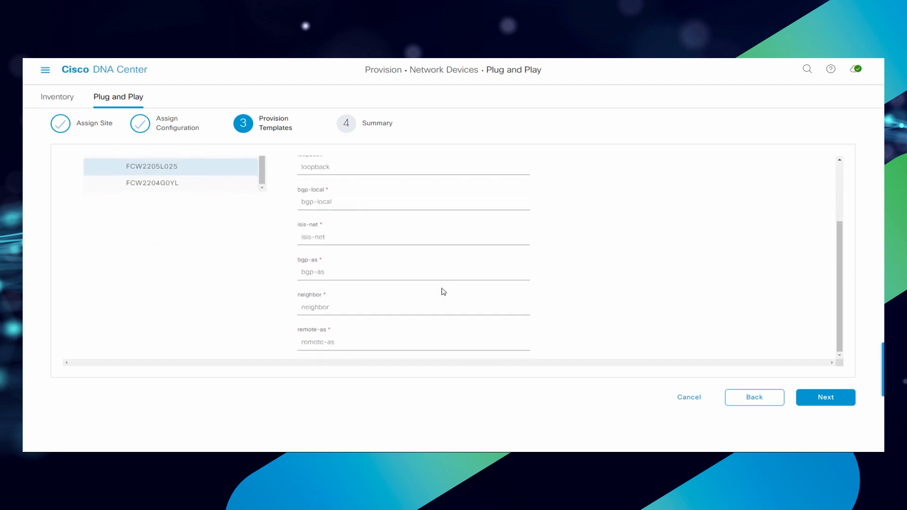
{"action": "scroll", "coordinate": [359, 283], "scroll_direction": "up", "scroll_amount": 3}
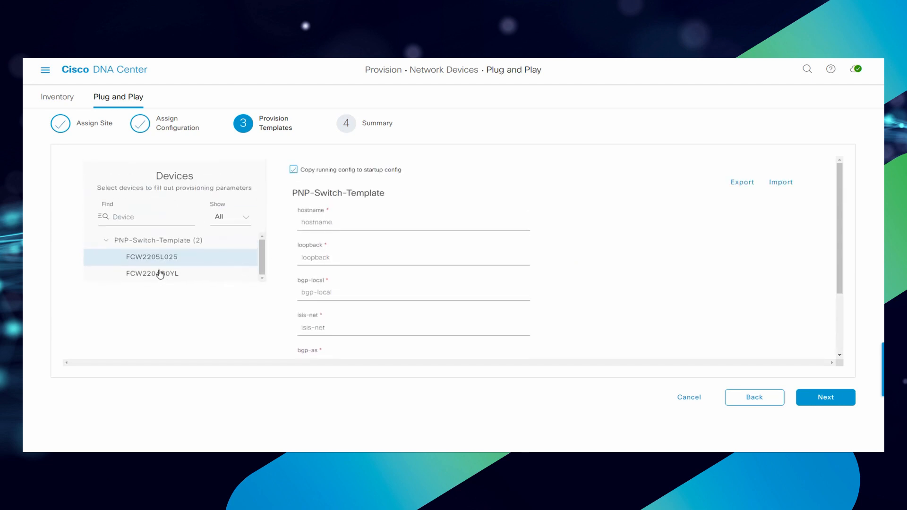
Step: Import the parameter values from the pnp_template_onboarding CSV file for all devices under PNP-Switch-Template
{"action": "left_click", "coordinate": [169, 243]}
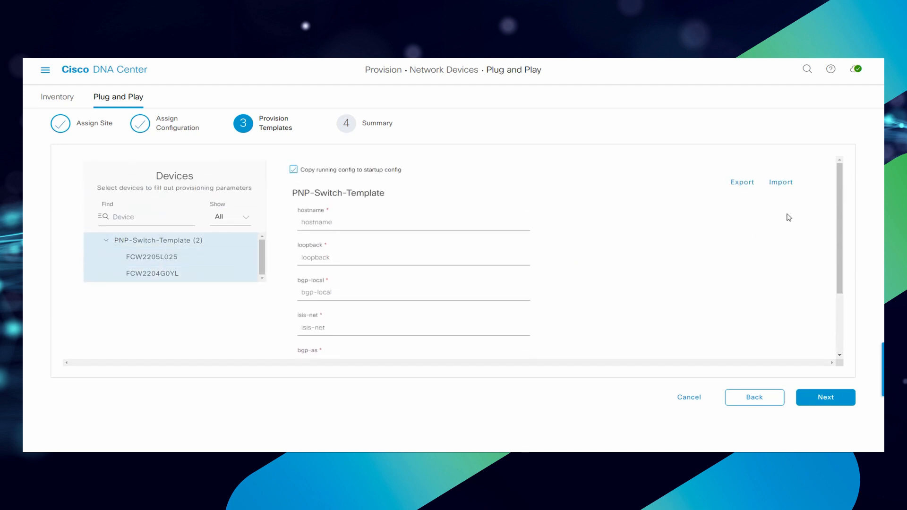
{"action": "left_click", "coordinate": [781, 183]}
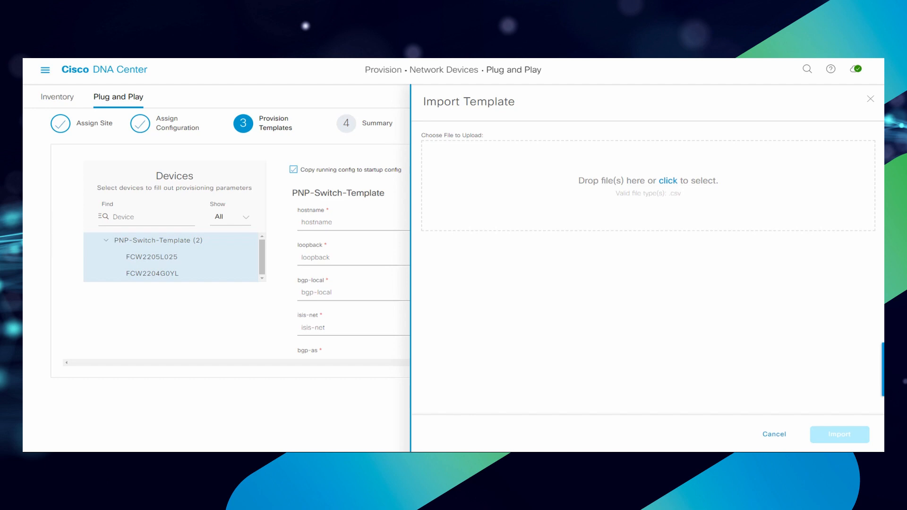
{"action": "left_click_drag", "start_coordinate": [614, 215], "coordinate": [687, 184]}
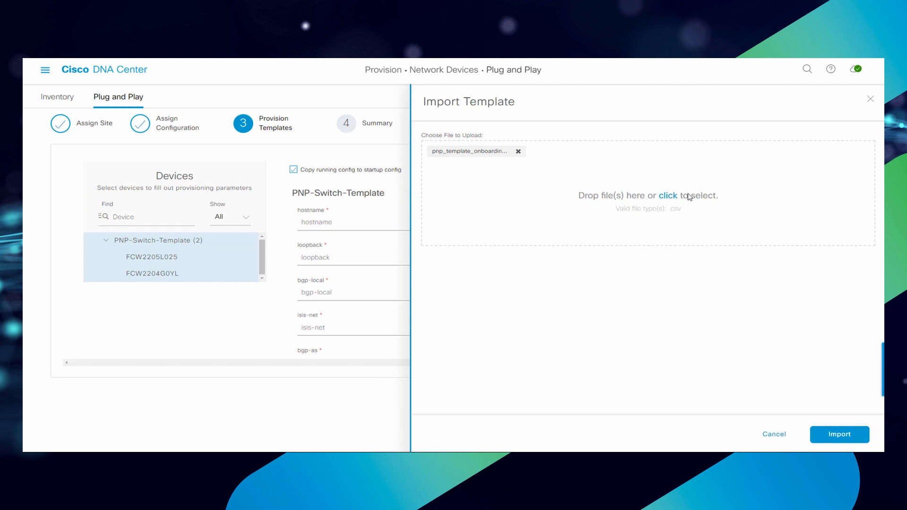
{"action": "left_click", "coordinate": [837, 433]}
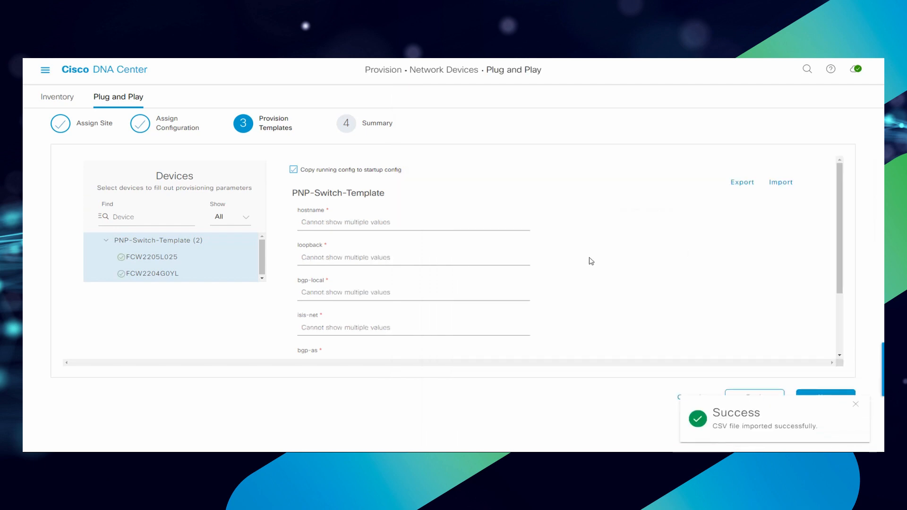
Step: Check the imported template parameters of both switches and continue to the claim summary
{"action": "left_click", "coordinate": [157, 258]}
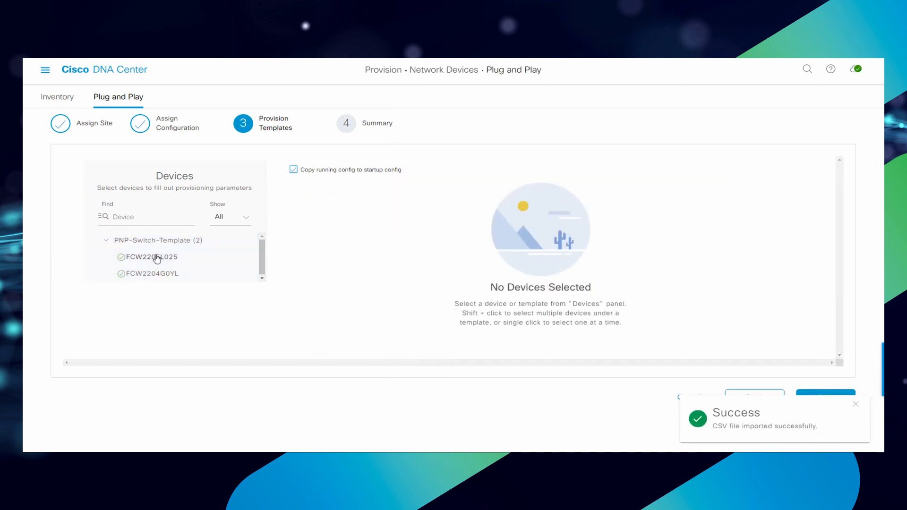
{"action": "left_click", "coordinate": [157, 258]}
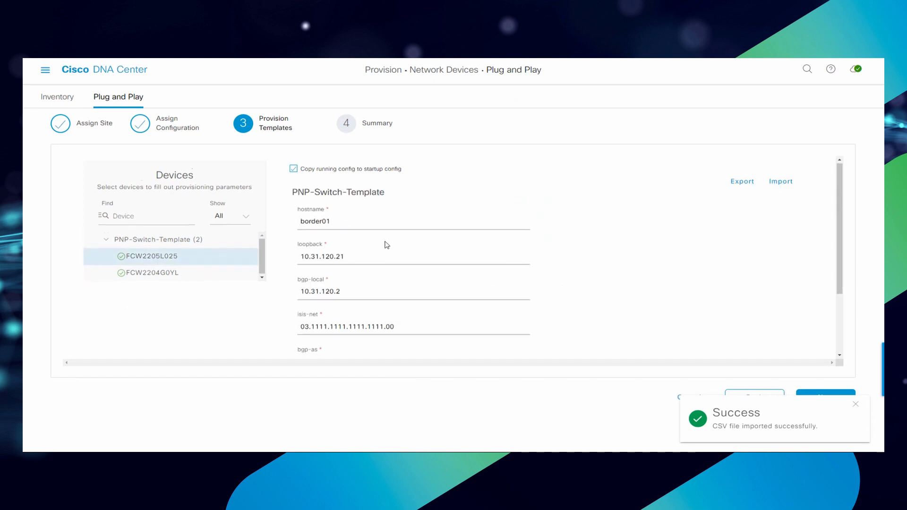
{"action": "scroll", "coordinate": [386, 251], "scroll_direction": "down", "scroll_amount": 2}
{"action": "left_click", "coordinate": [154, 184]}
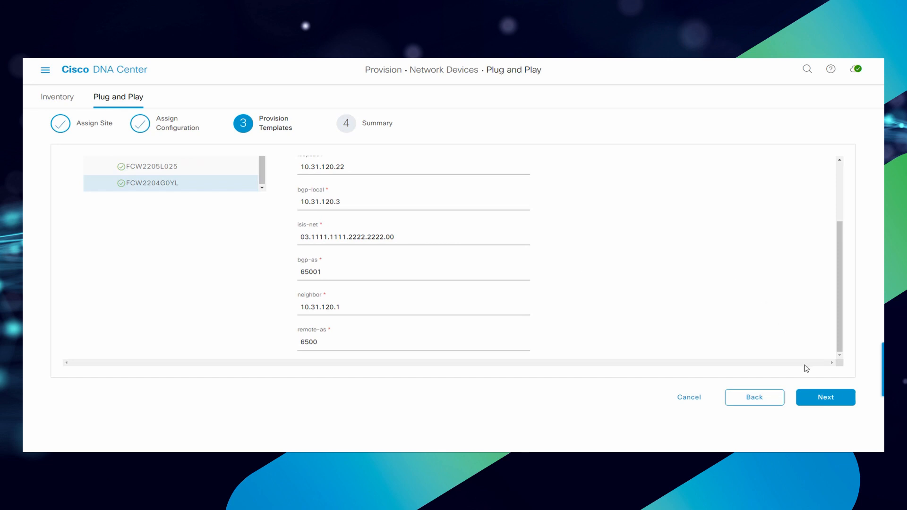
{"action": "left_click", "coordinate": [809, 393]}
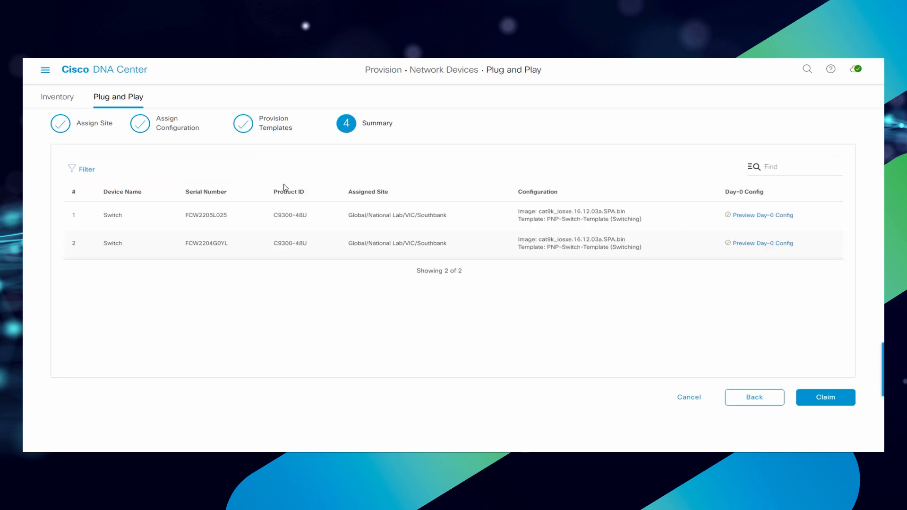
Step: Review the first switch's Day-0 configuration and its template CLI preview, and claim both switches
{"action": "left_click", "coordinate": [775, 221]}
{"action": "scroll", "coordinate": [536, 350], "scroll_direction": "down", "scroll_amount": 2}
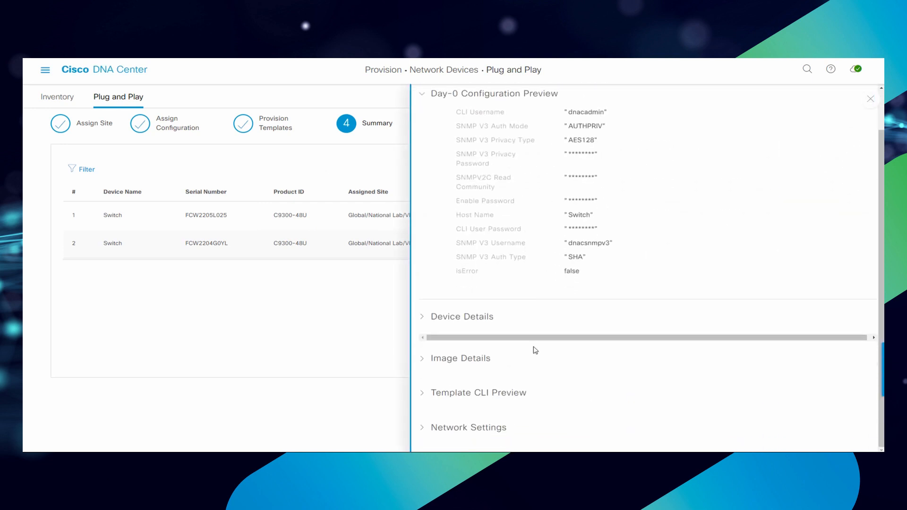
{"action": "left_click", "coordinate": [426, 393]}
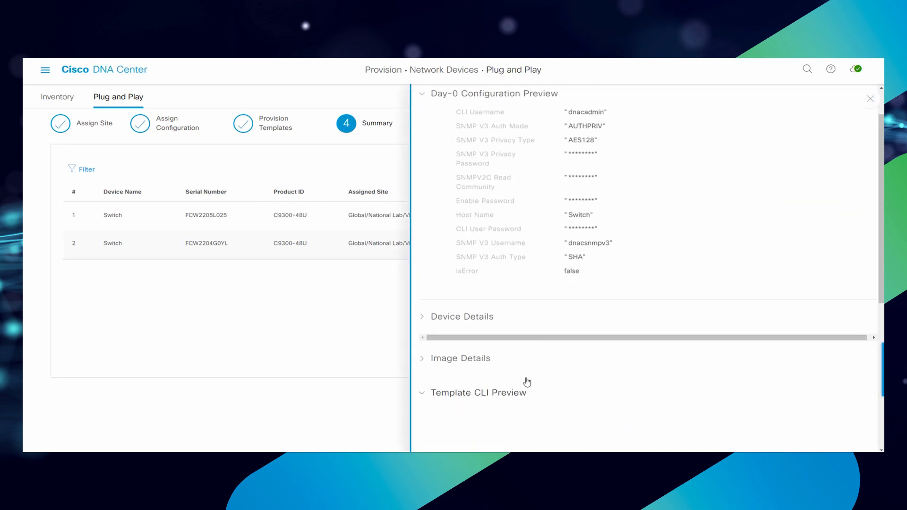
{"action": "scroll", "coordinate": [701, 373], "scroll_direction": "down", "scroll_amount": 5}
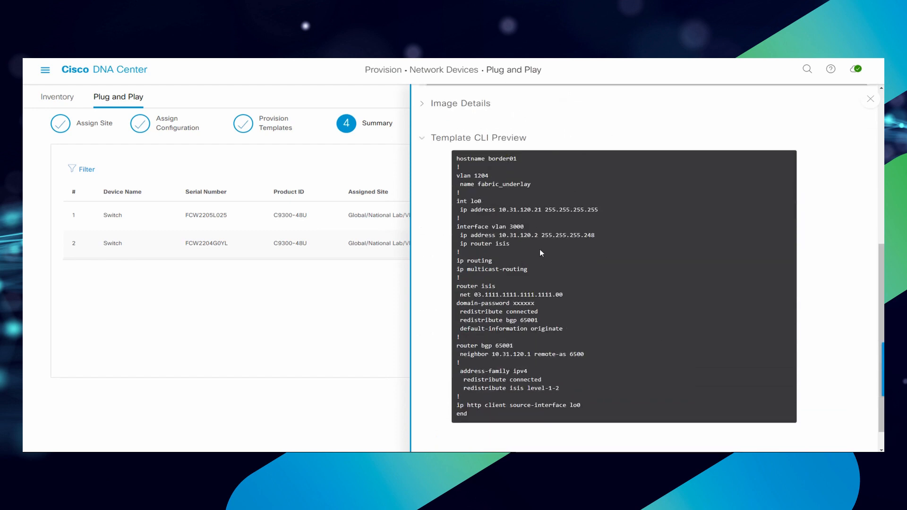
{"action": "scroll", "coordinate": [579, 327], "scroll_direction": "down", "scroll_amount": 1}
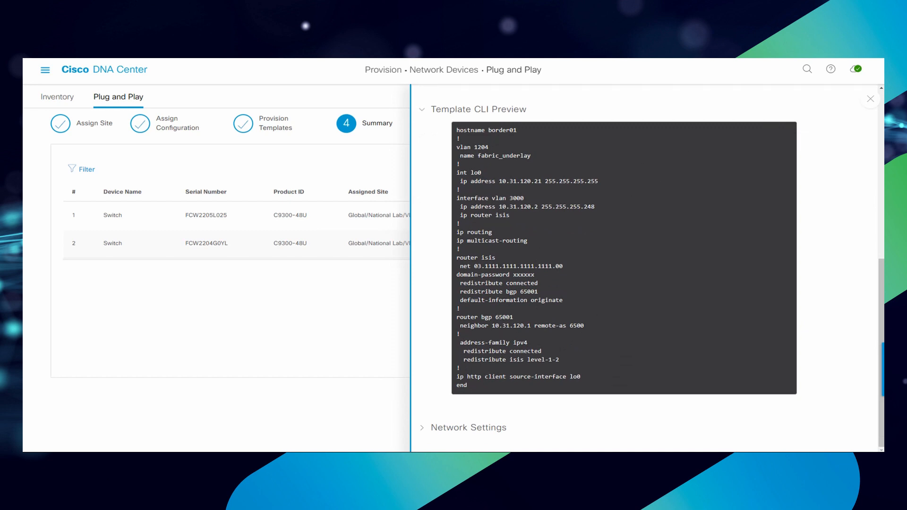
{"action": "left_click", "coordinate": [871, 99]}
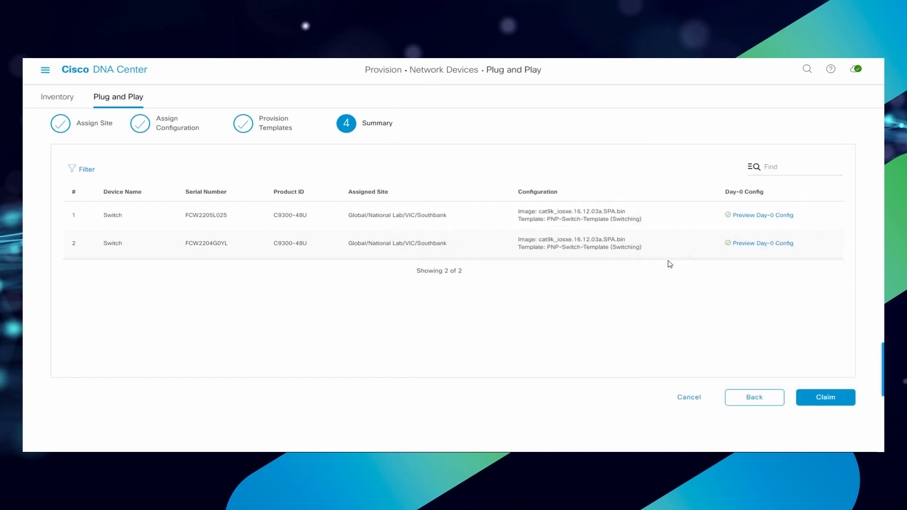
{"action": "left_click", "coordinate": [833, 400]}
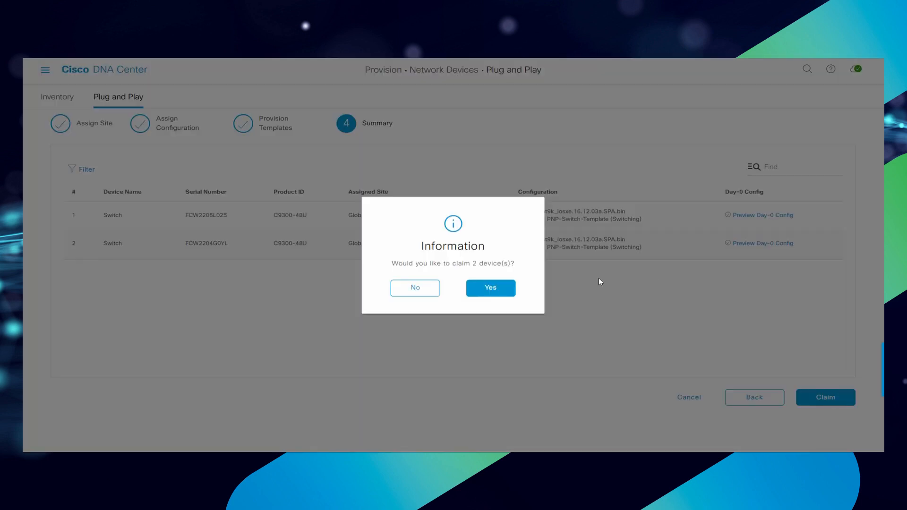
{"action": "left_click", "coordinate": [497, 289]}
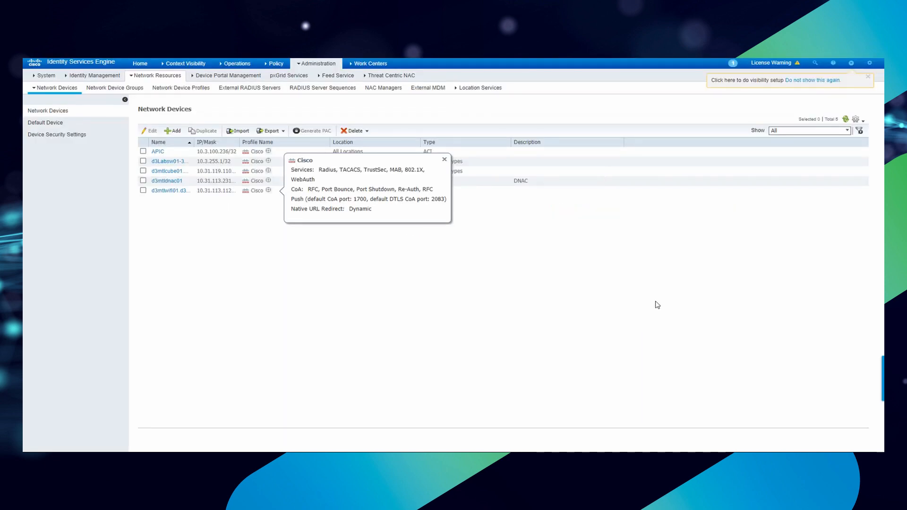
Step: Switch to Identity Services Engine and check the Network Devices list, dismissing the Cisco profile details
{"action": "left_click", "coordinate": [444, 162]}
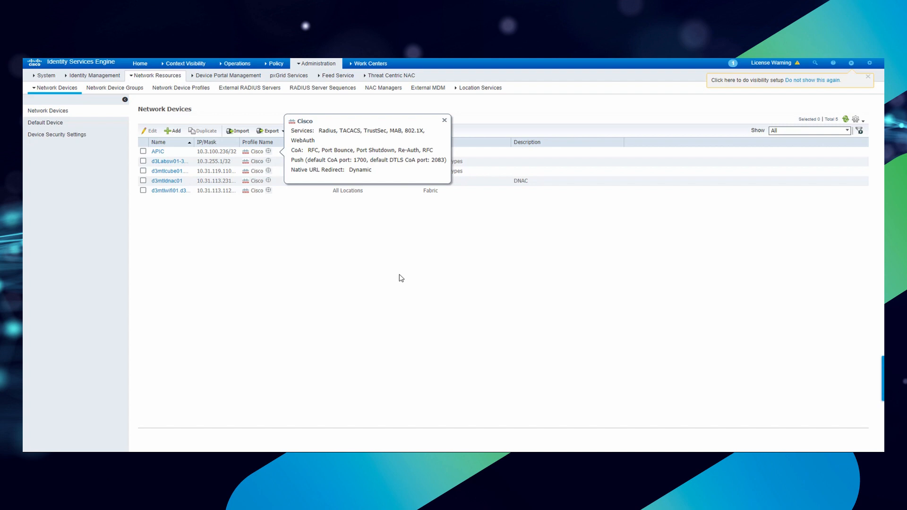
{"action": "left_click", "coordinate": [445, 121]}
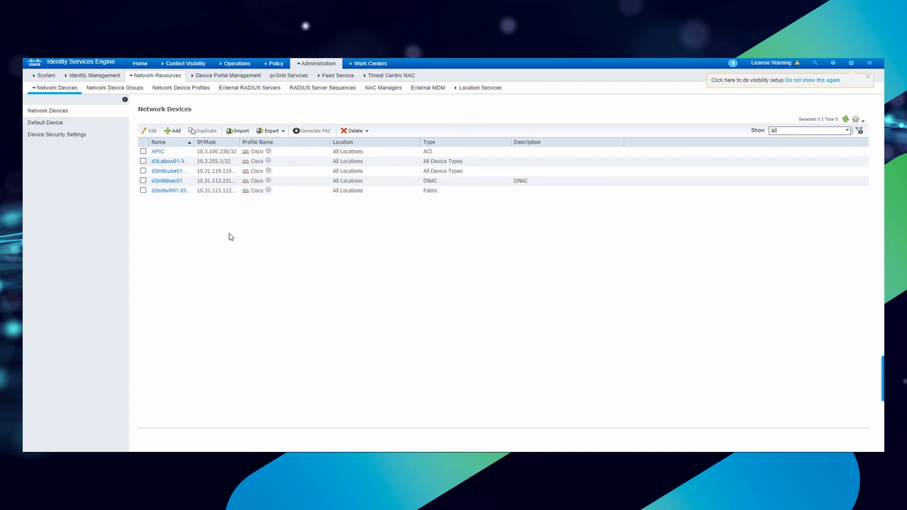
Step: Switch back to Cisco DNA Center and view the provisioned Plug and Play devices and the device inventory
{"action": "left_click", "coordinate": [228, 76]}
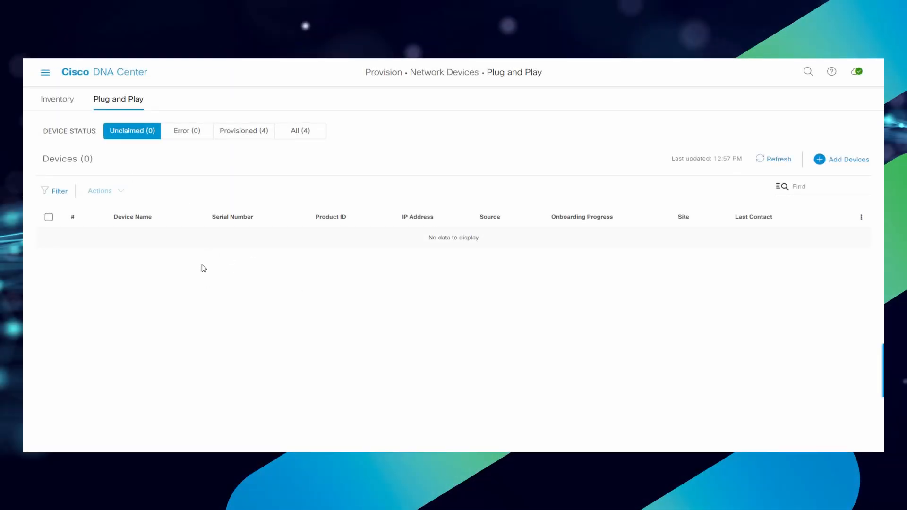
{"action": "left_click", "coordinate": [233, 135]}
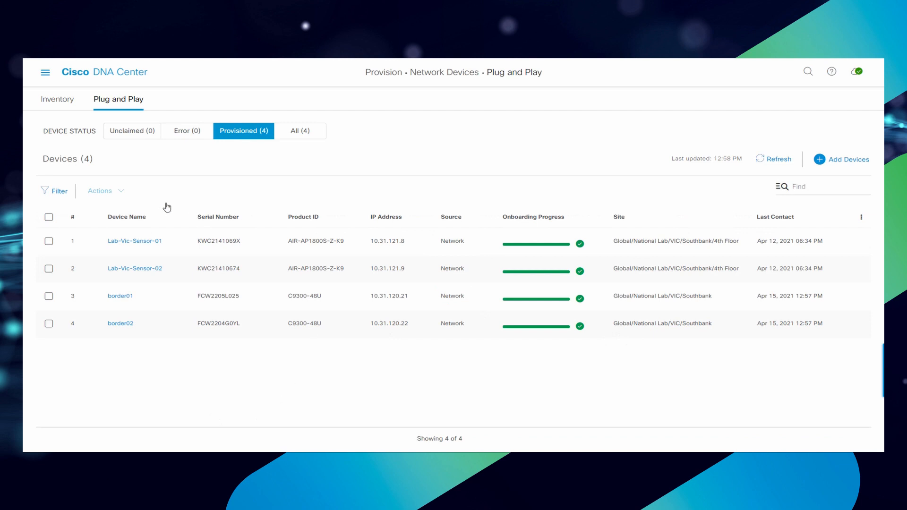
{"action": "left_click", "coordinate": [56, 101]}
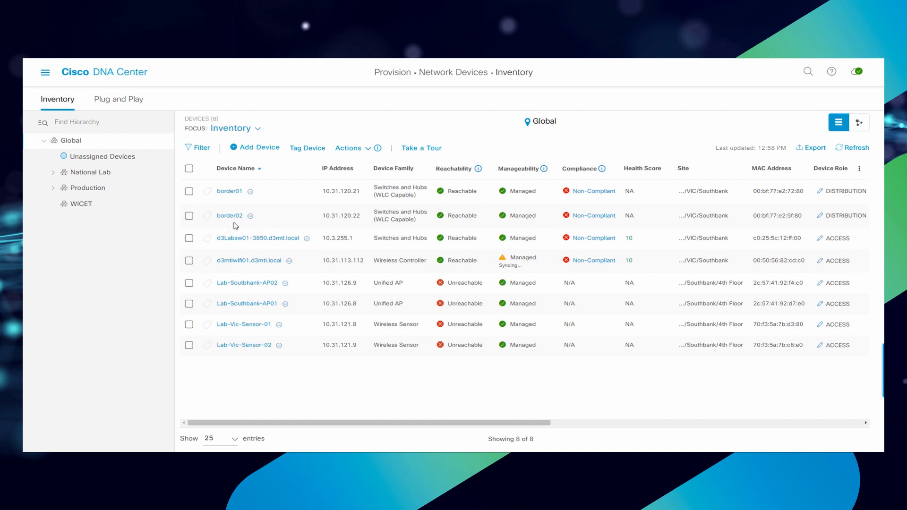
Step: Start provisioning border01 and border02 from the inventory, keeping Global/National Lab/VIC/Southbank as their site, and continue to the summary
{"action": "left_click", "coordinate": [189, 192]}
{"action": "left_click", "coordinate": [189, 215]}
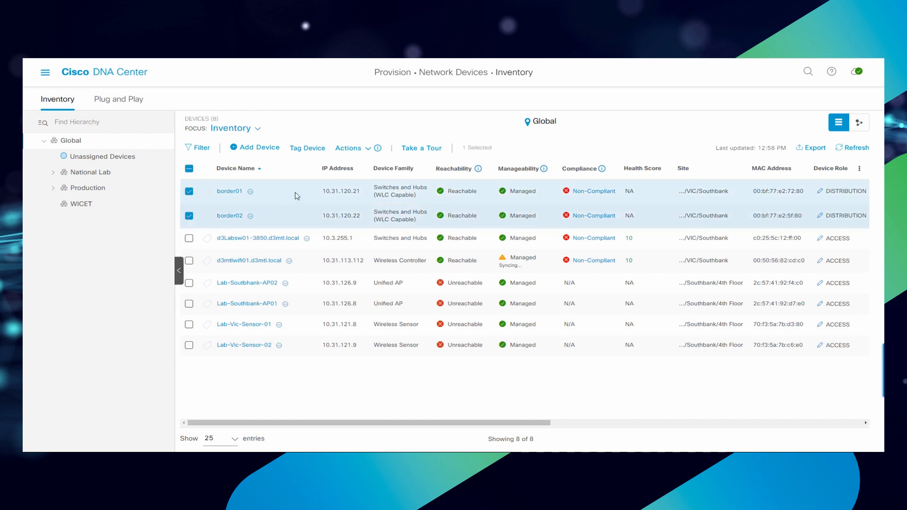
{"action": "left_click", "coordinate": [369, 149]}
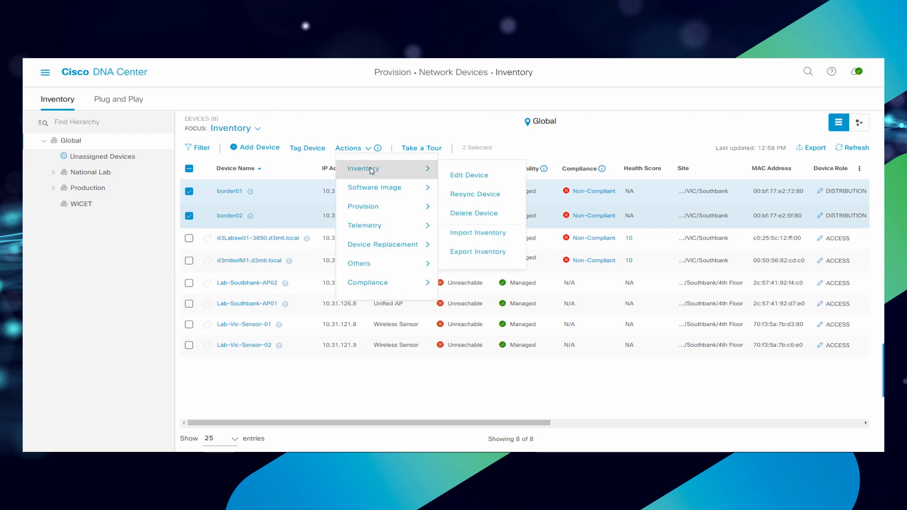
{"action": "mouse_move", "coordinate": [365, 211]}
{"action": "left_click", "coordinate": [469, 234]}
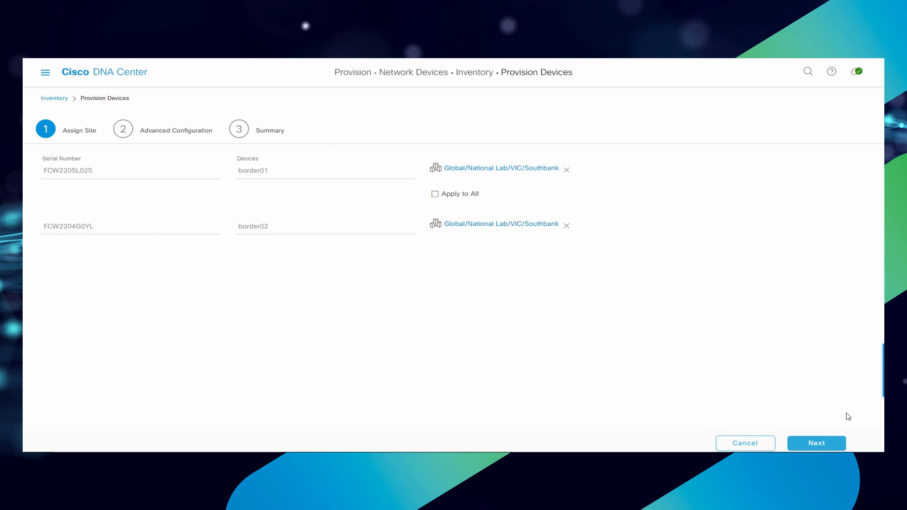
{"action": "left_click", "coordinate": [834, 447]}
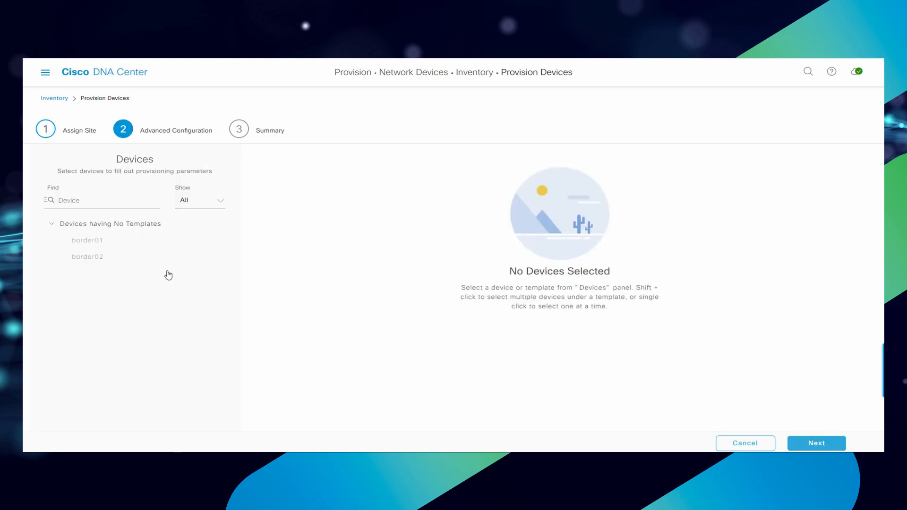
{"action": "left_click", "coordinate": [823, 447]}
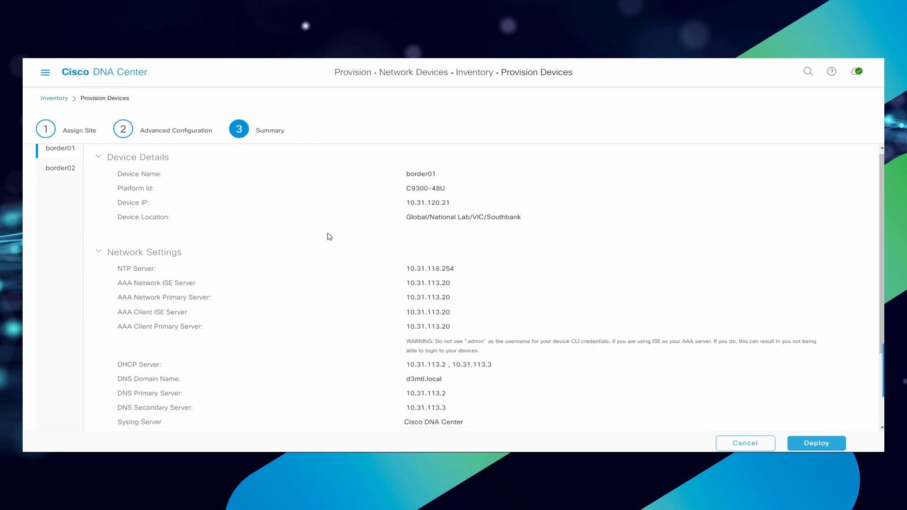
Step: Review border01's network settings in the provisioning summary and deploy both devices immediately under the task name Provision Device
{"action": "scroll", "coordinate": [326, 236], "scroll_direction": "down", "scroll_amount": 3}
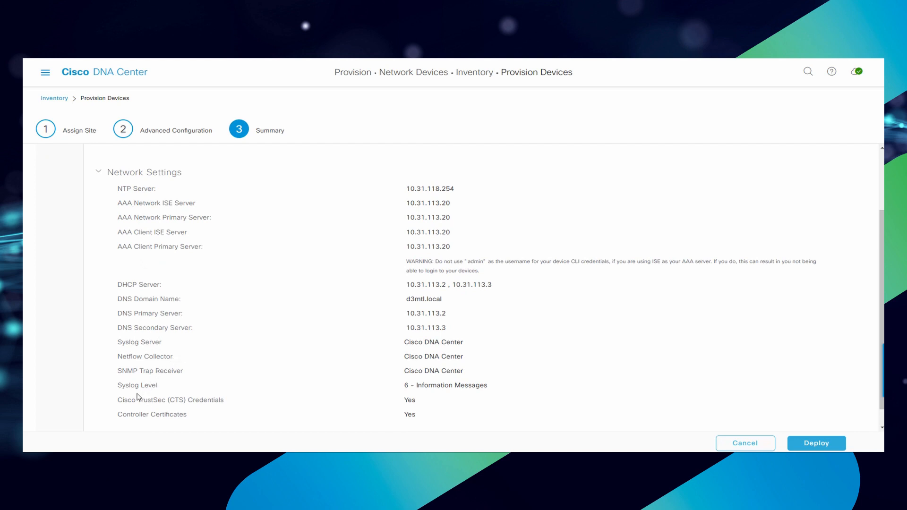
{"action": "scroll", "coordinate": [303, 388], "scroll_direction": "down", "scroll_amount": 1}
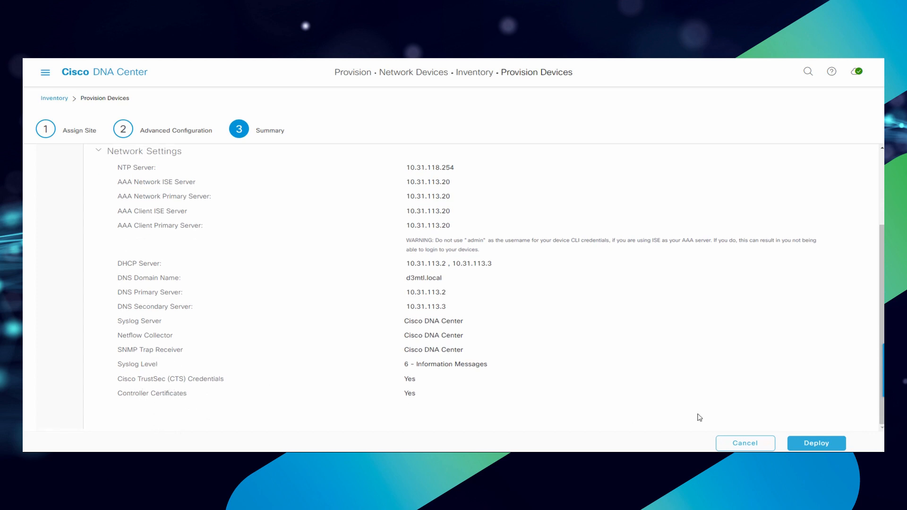
{"action": "left_click", "coordinate": [821, 443]}
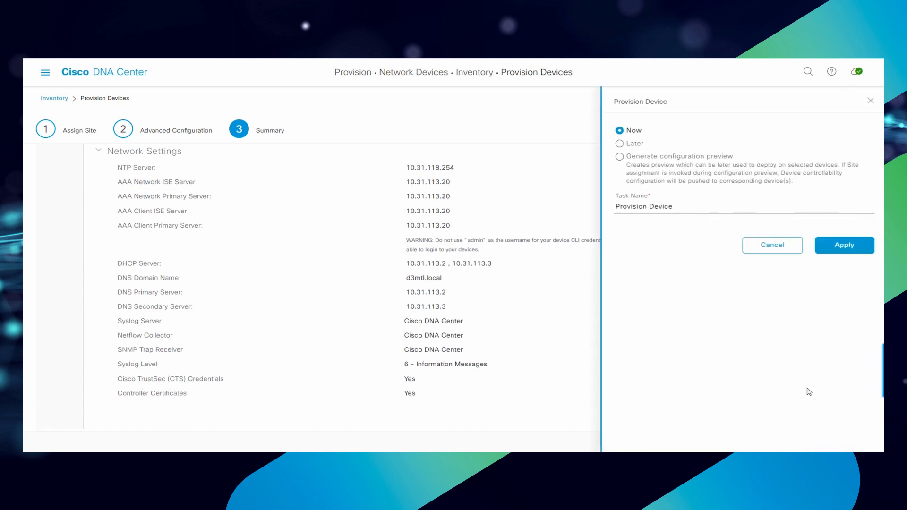
{"action": "left_click", "coordinate": [863, 246]}
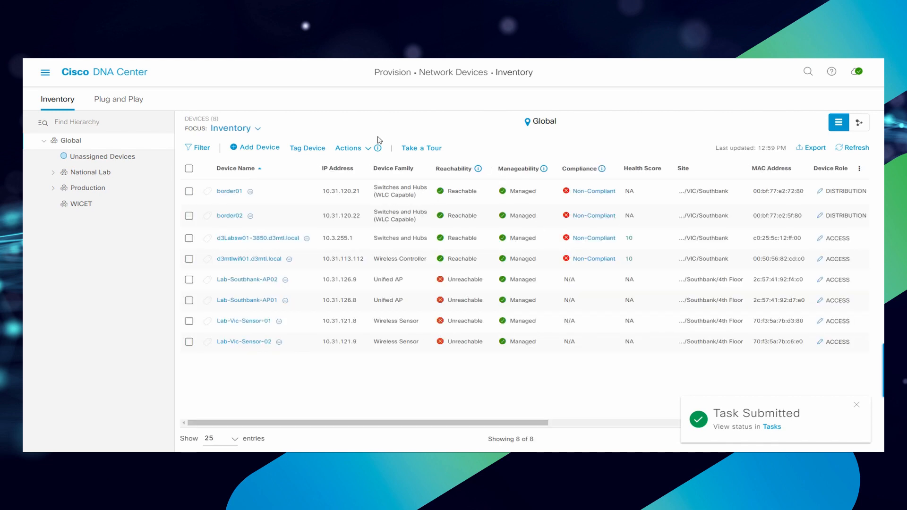
Step: Show the inventory with the Provision focus and refresh it to check the provisioning status of border01 and border02
{"action": "left_click", "coordinate": [253, 133]}
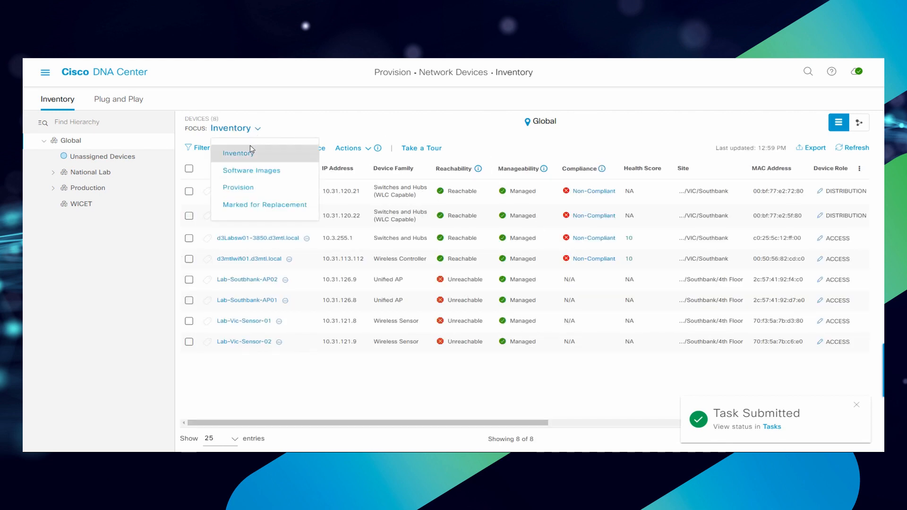
{"action": "left_click", "coordinate": [244, 189]}
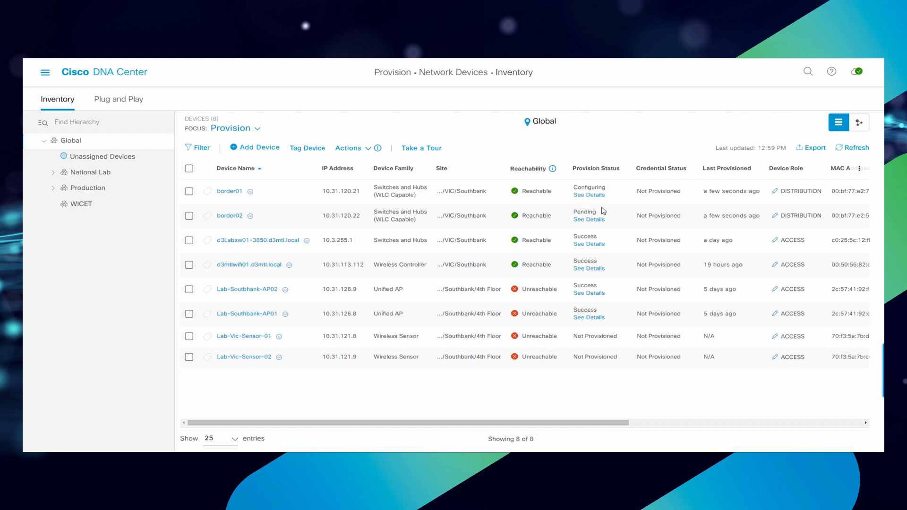
{"action": "left_click", "coordinate": [857, 150]}
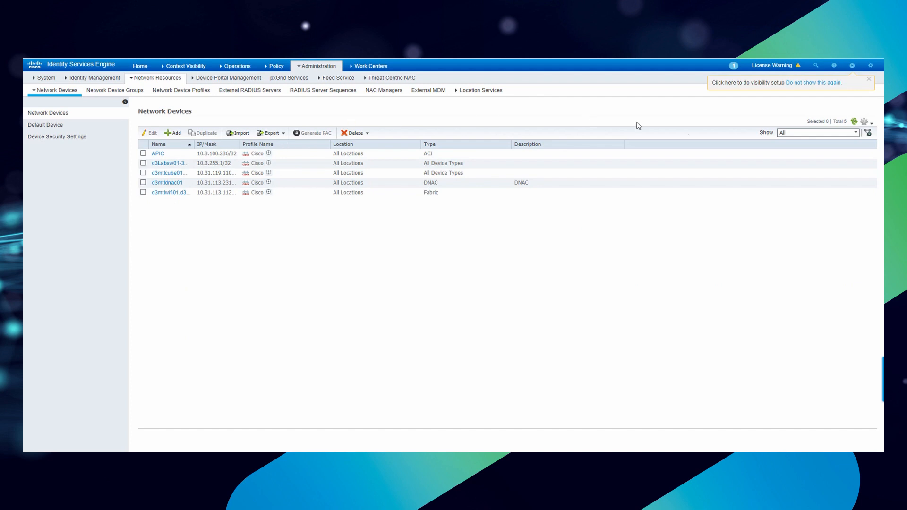
Step: In Identity Services Engine, refresh the network devices list and review border01's RADIUS, TACACS, SNMP and Advanced TrustSec settings
{"action": "left_click", "coordinate": [854, 122]}
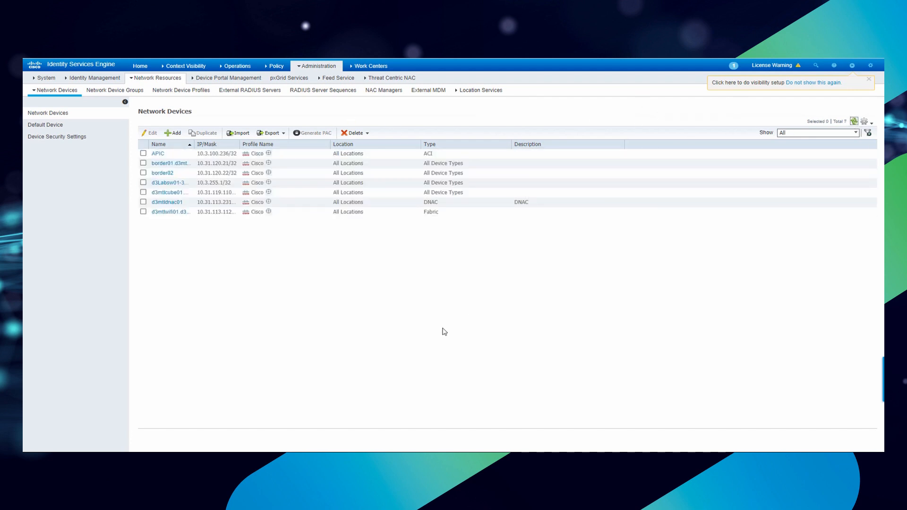
{"action": "left_click", "coordinate": [162, 164]}
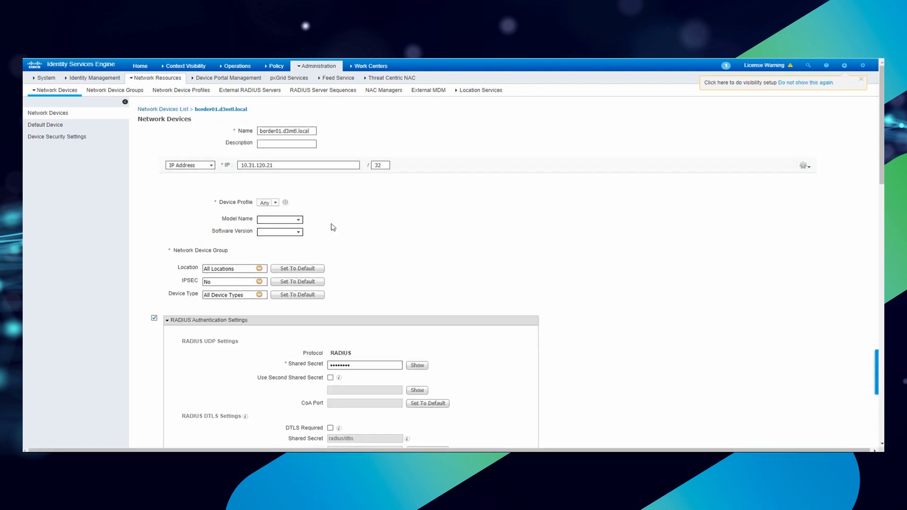
{"action": "scroll", "coordinate": [477, 233], "scroll_direction": "down", "scroll_amount": 1}
{"action": "scroll", "coordinate": [211, 228], "scroll_direction": "down", "scroll_amount": 2}
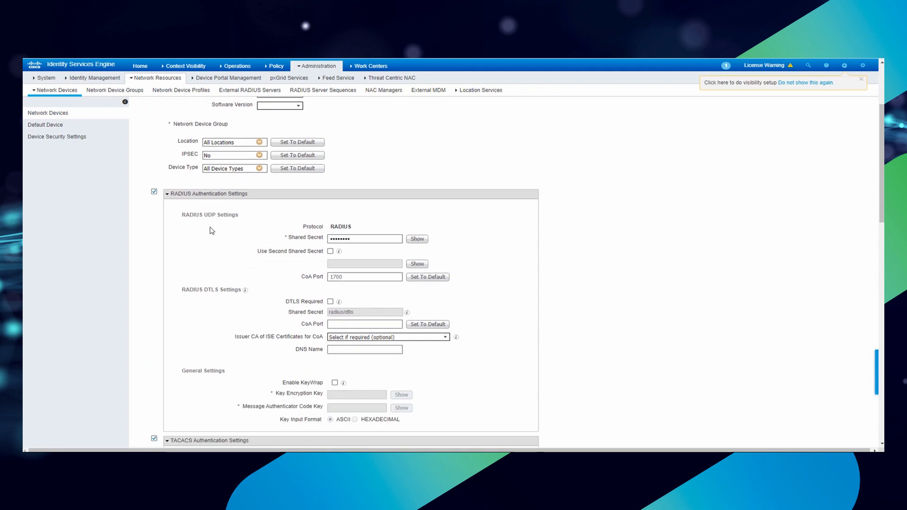
{"action": "scroll", "coordinate": [208, 231], "scroll_direction": "down", "scroll_amount": 5}
{"action": "scroll", "coordinate": [210, 234], "scroll_direction": "down", "scroll_amount": 1}
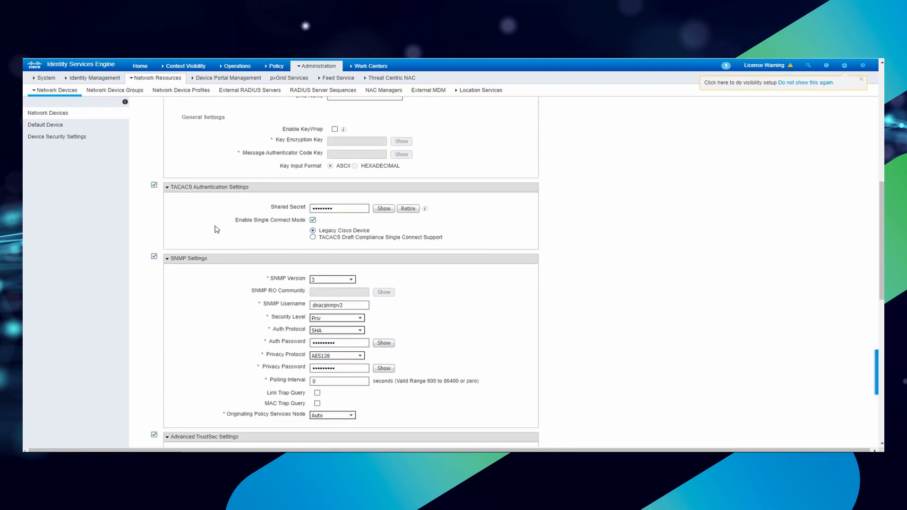
{"action": "scroll", "coordinate": [216, 229], "scroll_direction": "down", "scroll_amount": 3}
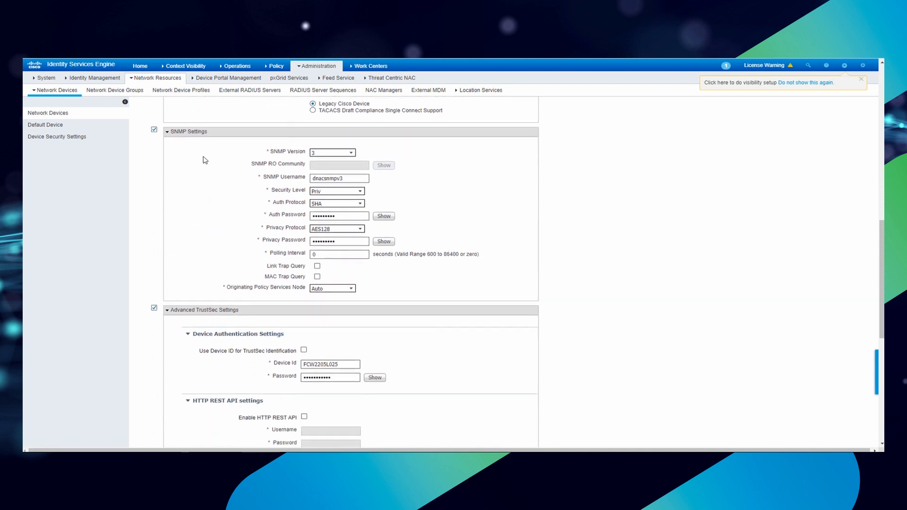
{"action": "scroll", "coordinate": [220, 235], "scroll_direction": "down", "scroll_amount": 5}
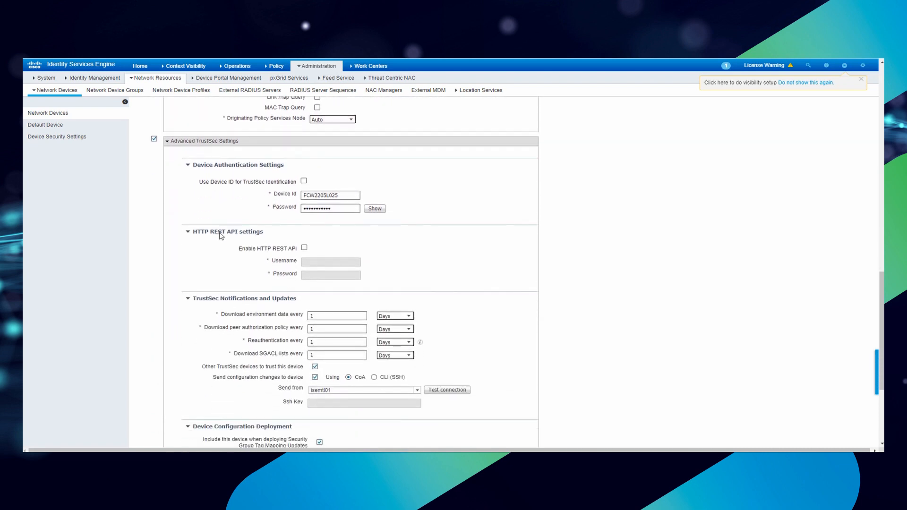
{"action": "scroll", "coordinate": [223, 236], "scroll_direction": "down", "scroll_amount": 2}
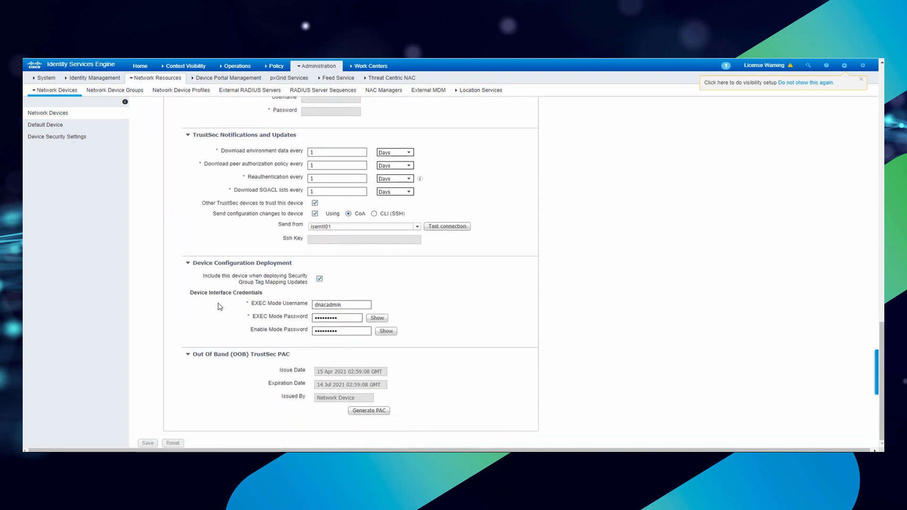
{"action": "scroll", "coordinate": [729, 324], "scroll_direction": "up", "scroll_amount": 5}
{"action": "scroll", "coordinate": [718, 348], "scroll_direction": "up", "scroll_amount": 15}
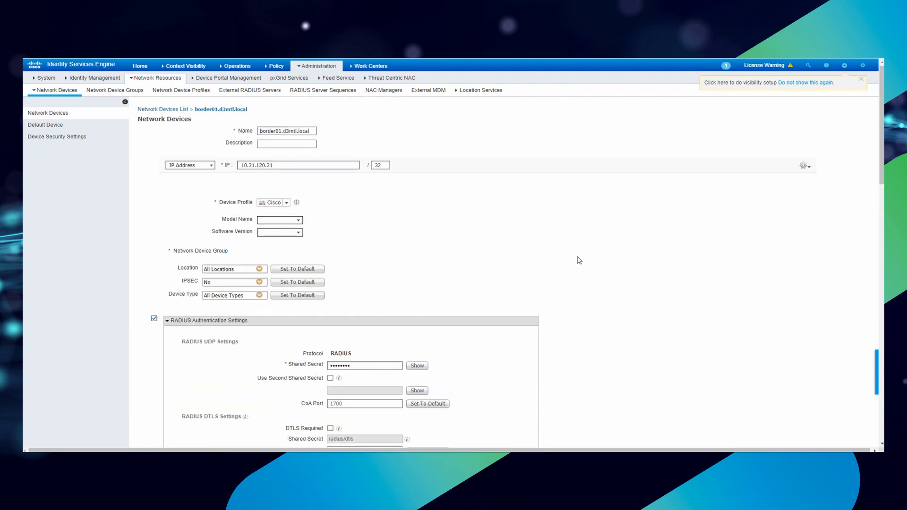